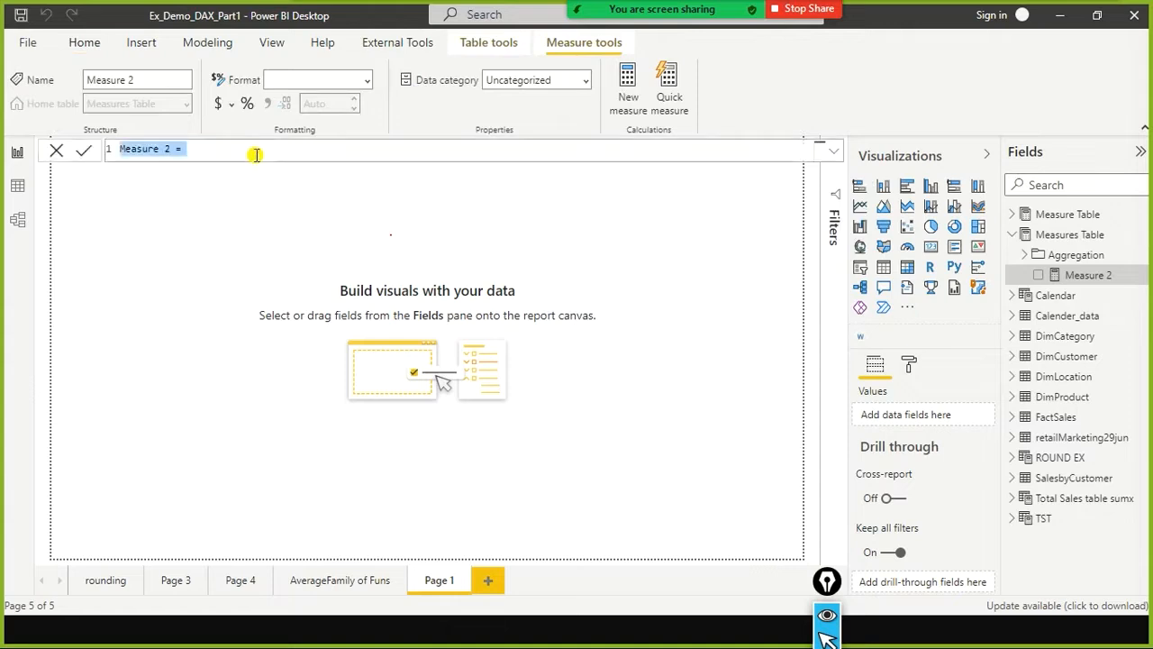
Step: Name the new measure in Measures Table "Total Sales M" and begin its formula
type("Total ")
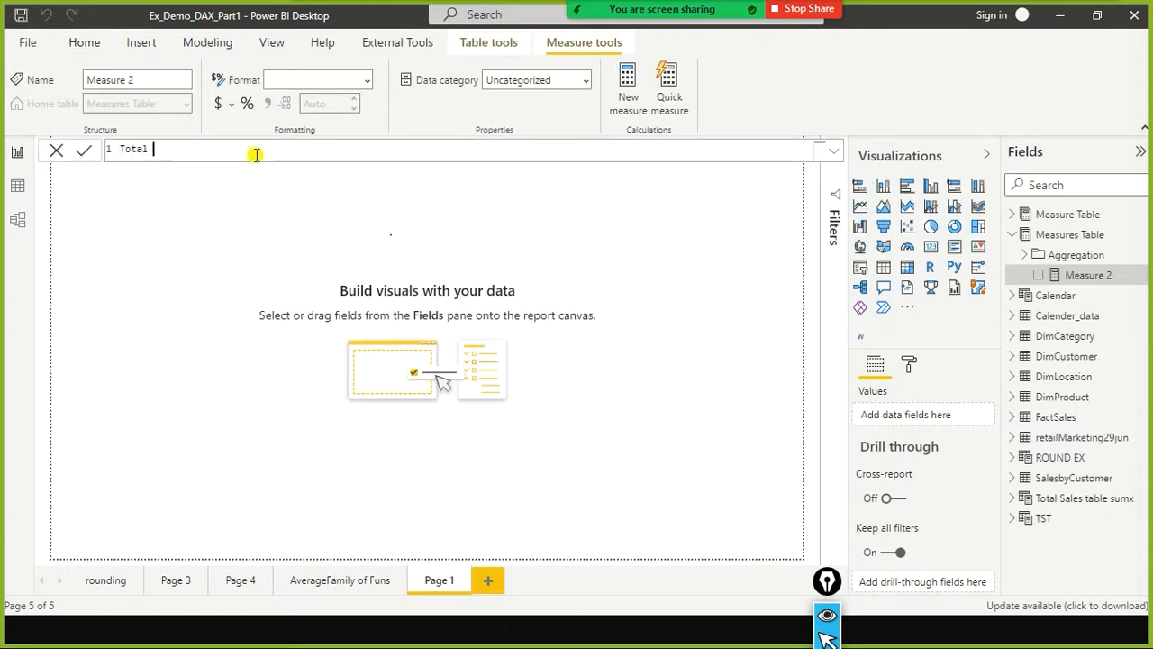
type("Sales M = sales a")
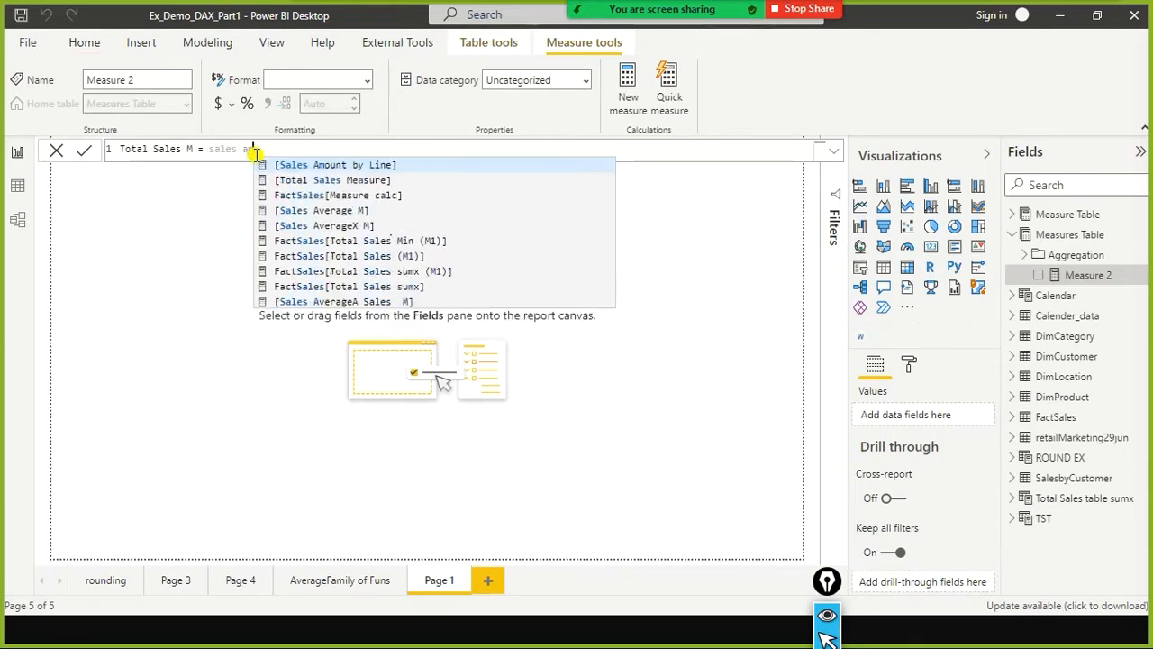
type("munt")
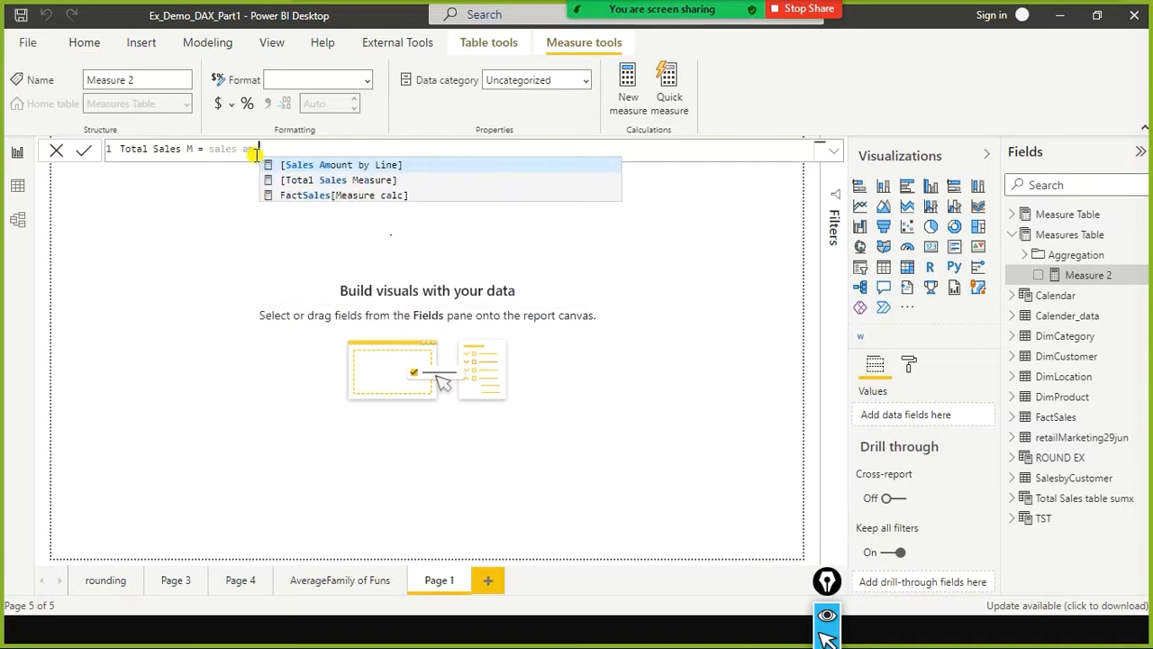
key("BackSpace")
key("BackSpace")
key("BackSpace")
type("ount")
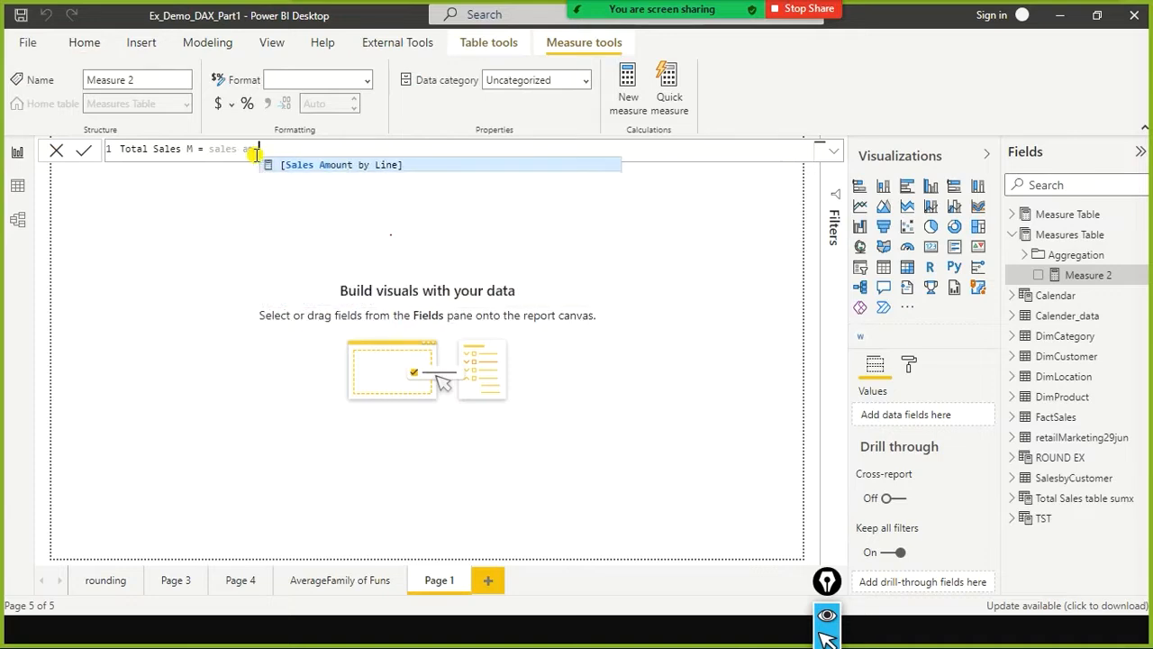
key("BackSpace")
key("BackSpace")
key("BackSpace")
key("BackSpace")
key("BackSpace")
key("BackSpace")
key("BackSpace")
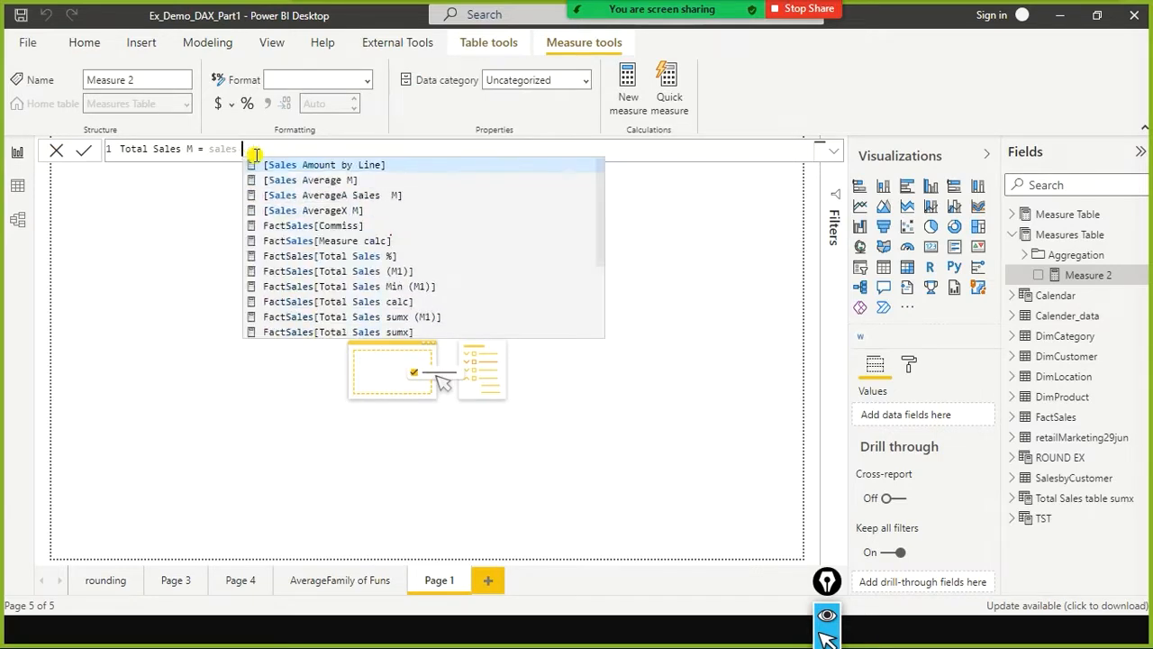
key("BackSpace")
key("BackSpace")
key("BackSpace")
key("BackSpace")
key("BackSpace")
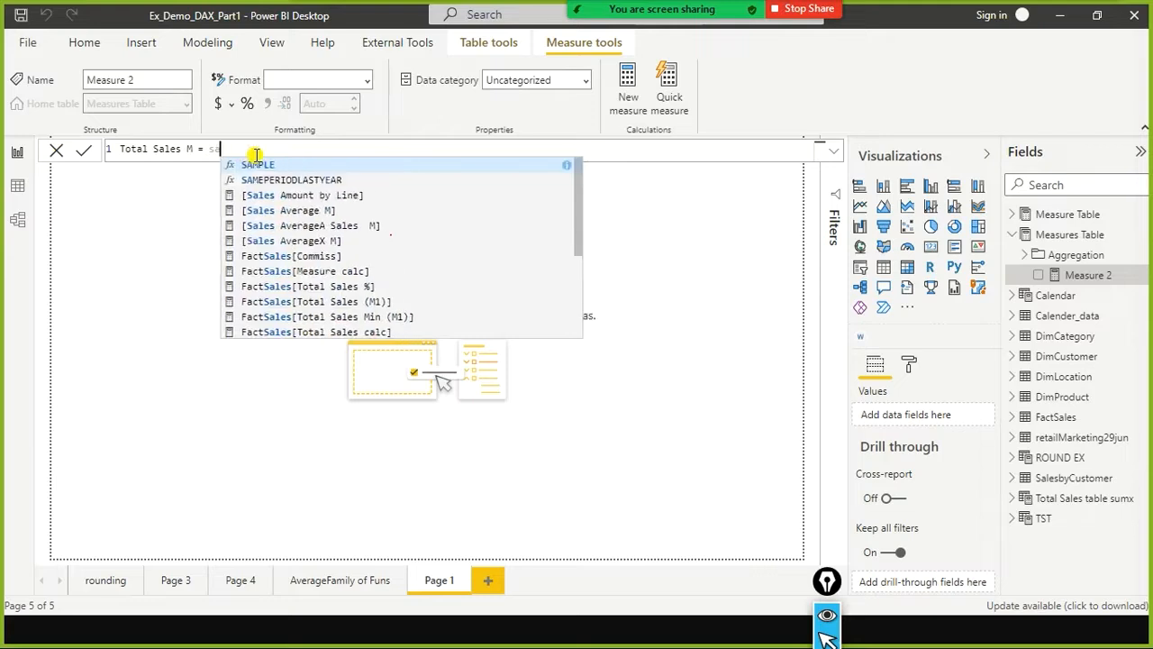
Step: Define the Total Sales M measure as sum(FactSales[Sales Amount]) and commit it
type("sum(")
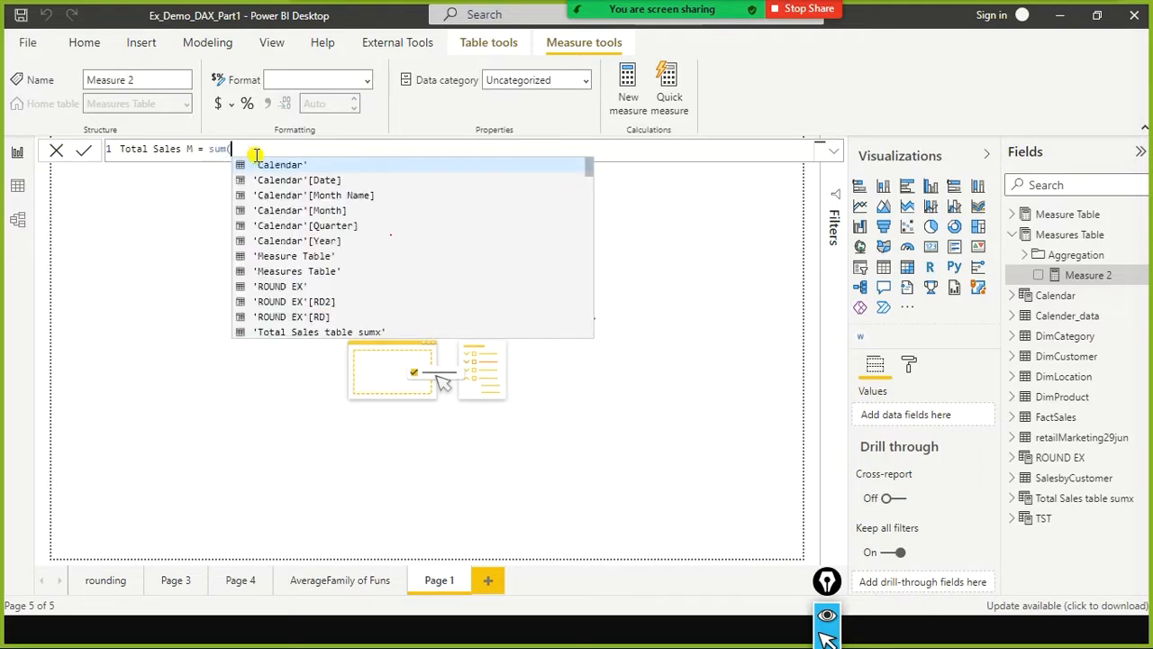
key("Escape")
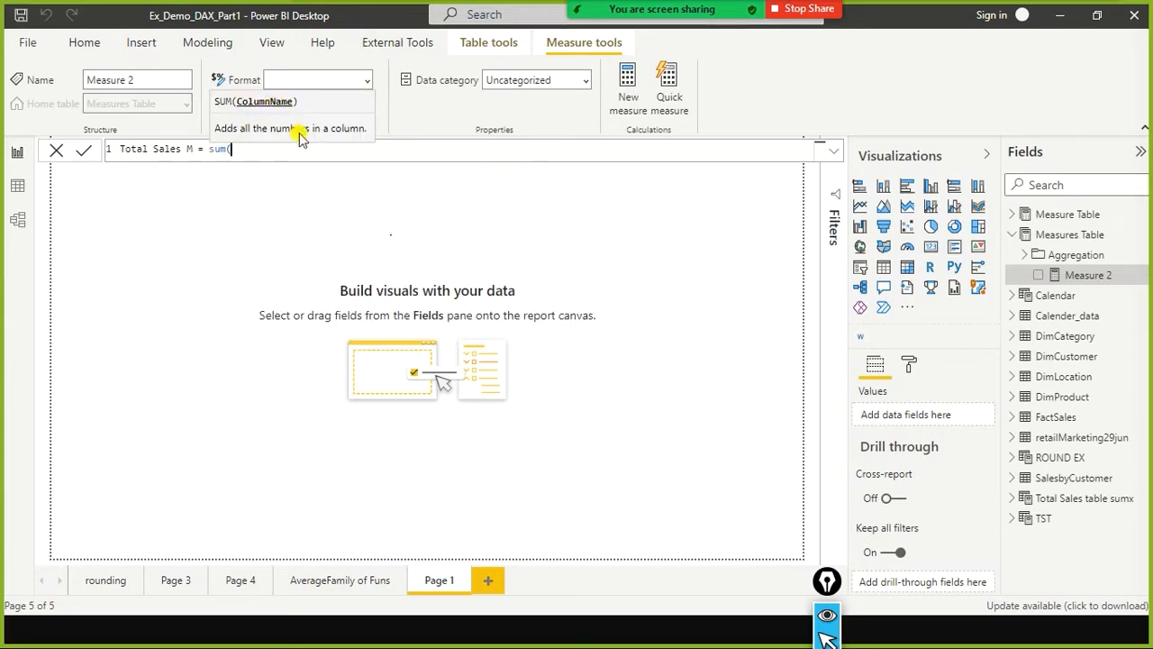
type("fact")
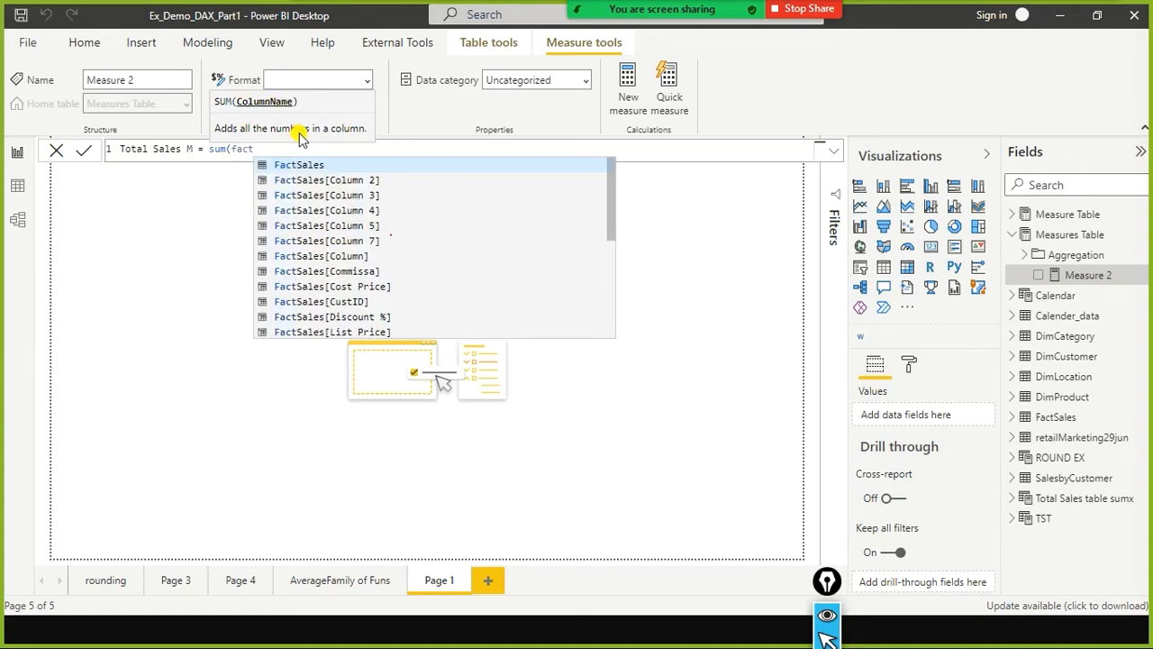
type("sales")
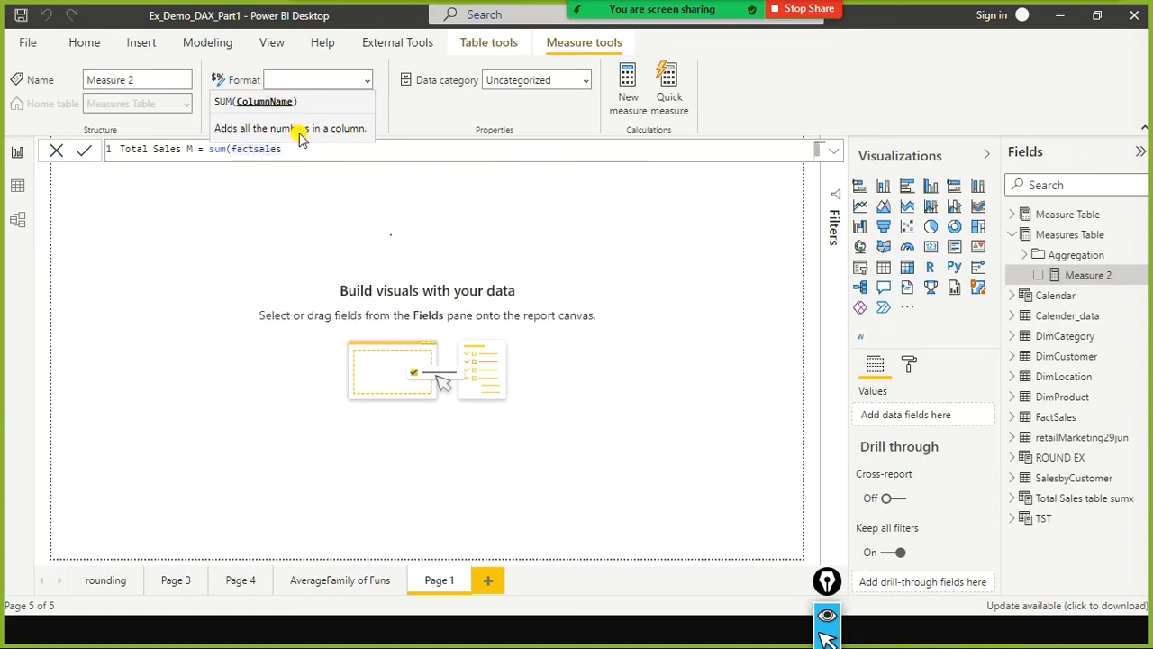
type("[")
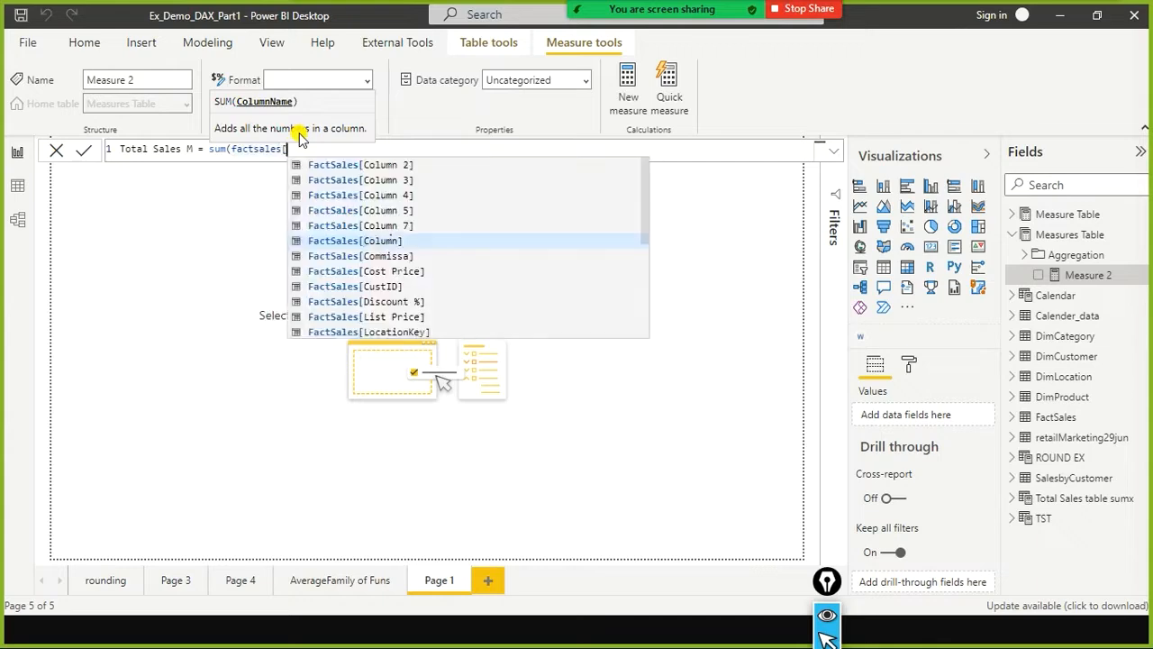
key("Down")
key("Down")
key("Down")
key("Down")
key("Down")
key("Down")
key("Down")
key("Down")
key("Down")
key("Down")
key("Down")
key("Down")
key("Down")
key("Down")
key("Down")
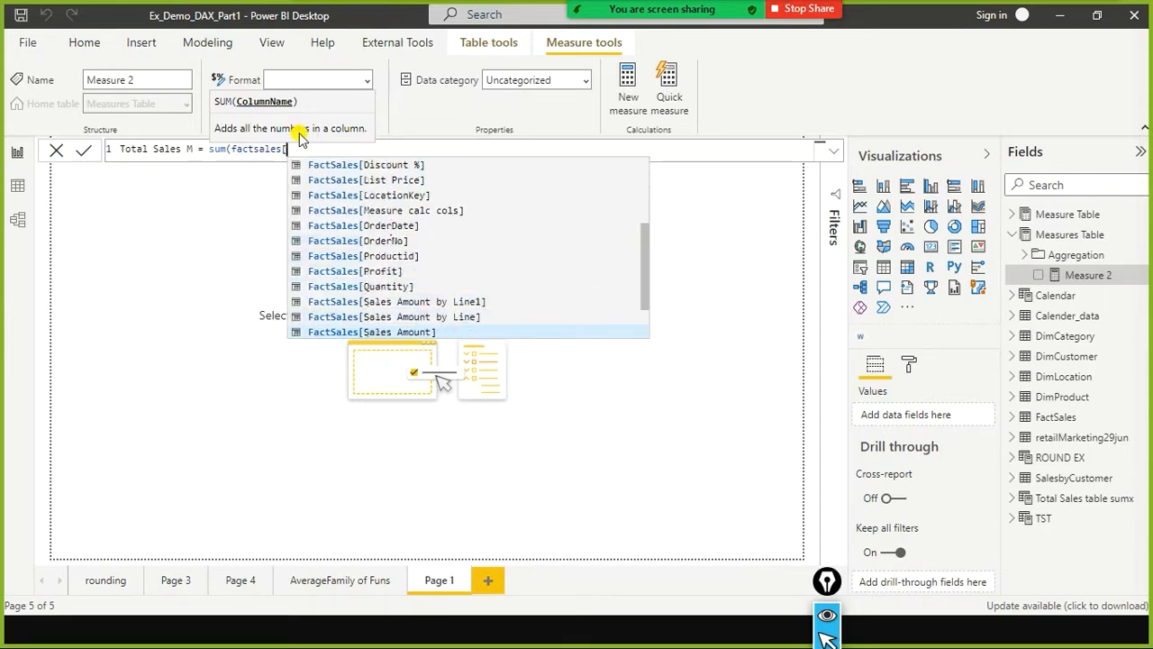
key("Up")
key("Up")
key("Up")
key("Down")
key("Down")
key("Down")
key("Tab")
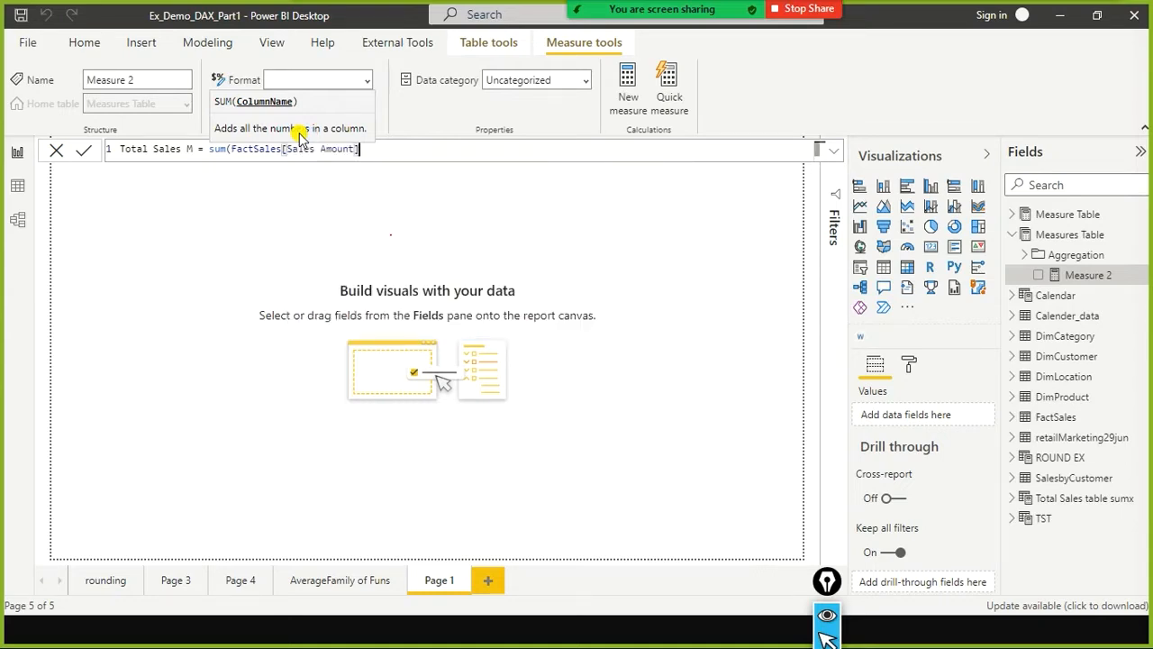
type(")")
key("Return")
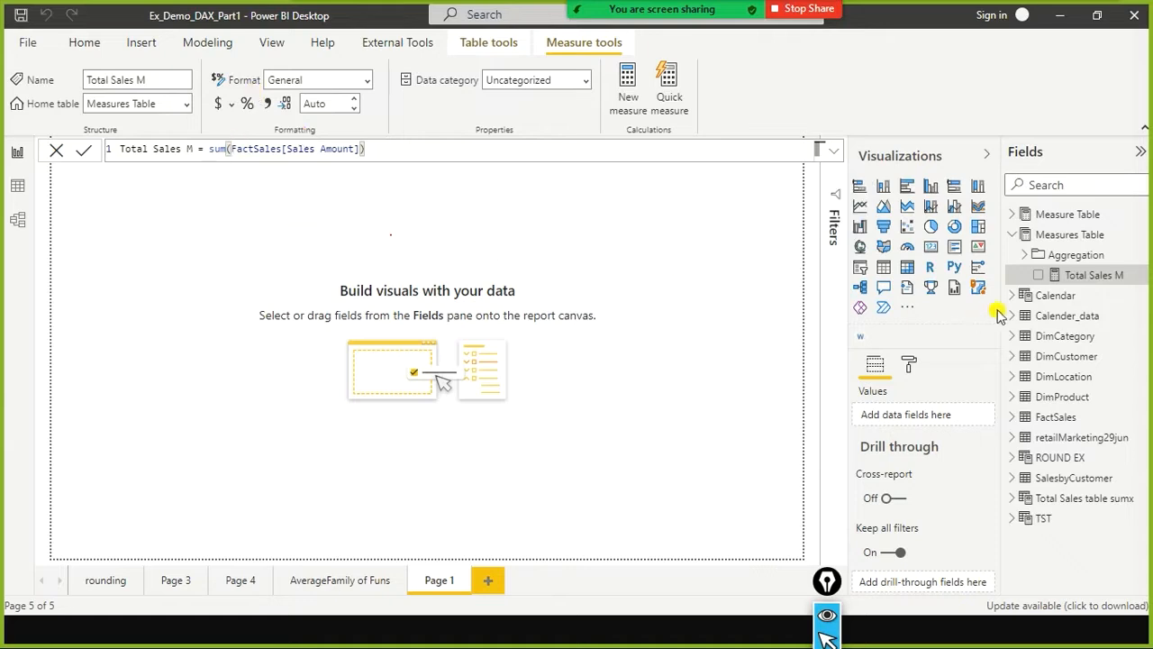
Step: Add a card visual showing the Total Sales M measure to the empty page and reduce its height and width
left_click(388, 233)
left_click(933, 249)
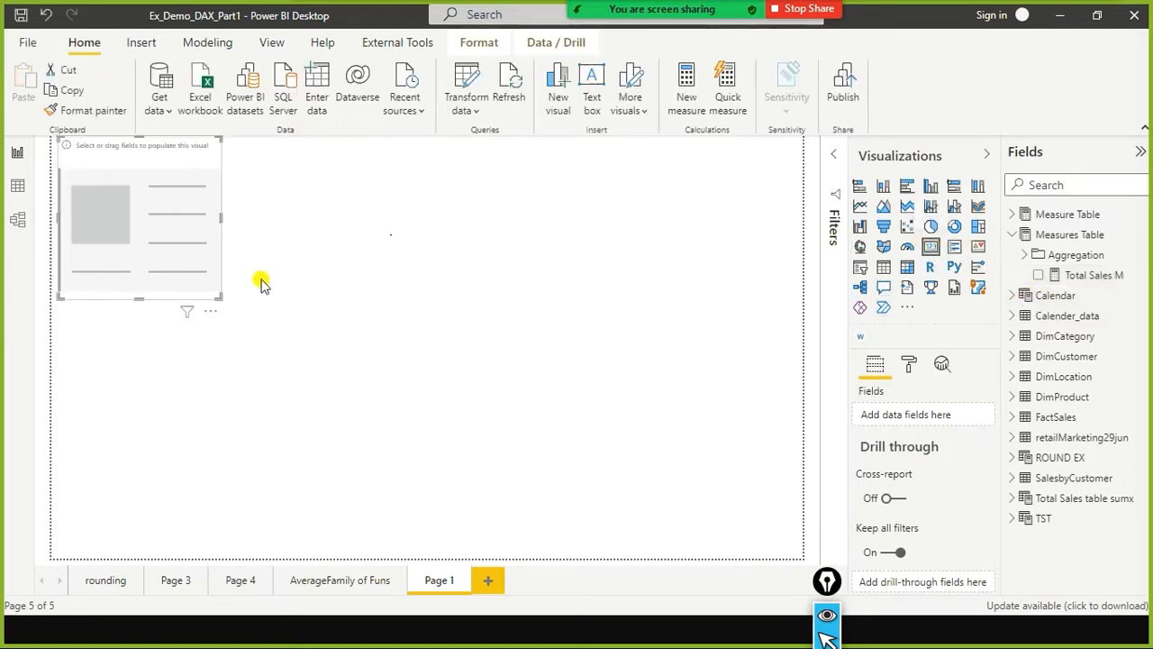
left_click_drag(755, 285, 237, 286)
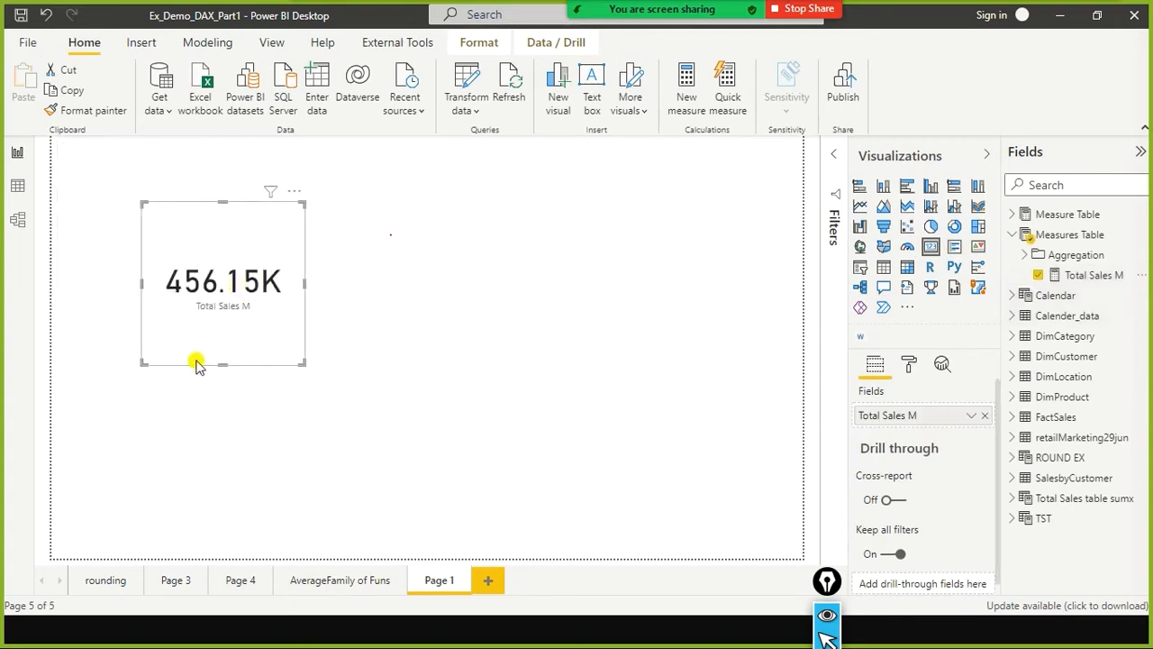
left_click_drag(222, 362, 236, 301)
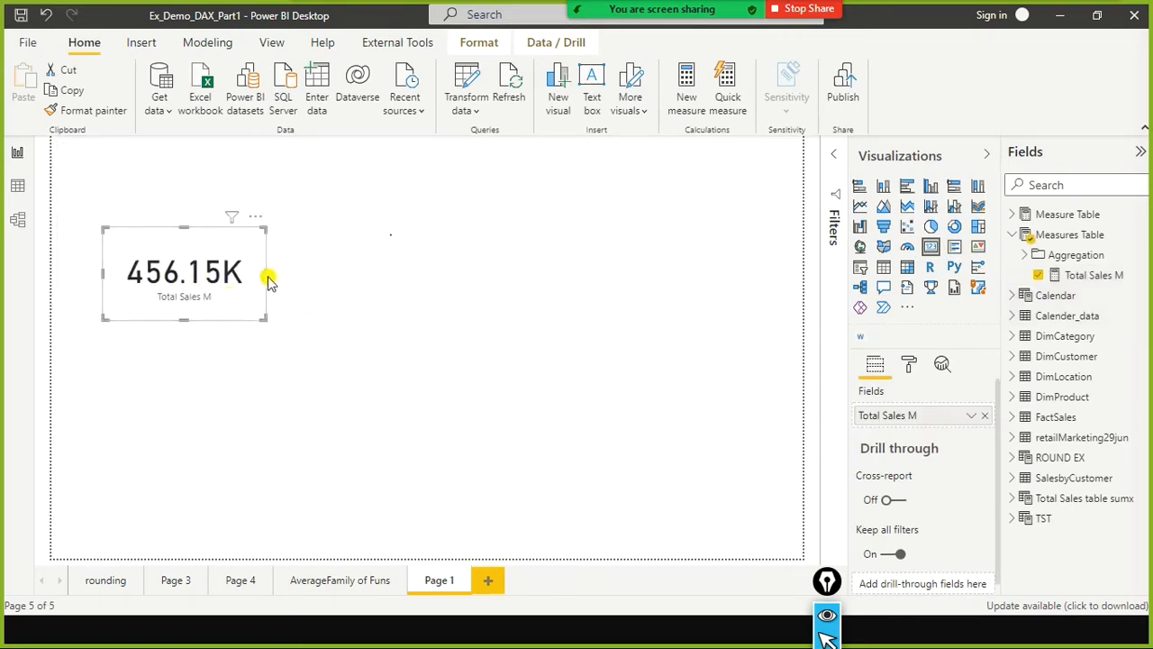
left_click_drag(265, 273, 251, 272)
left_click(279, 282)
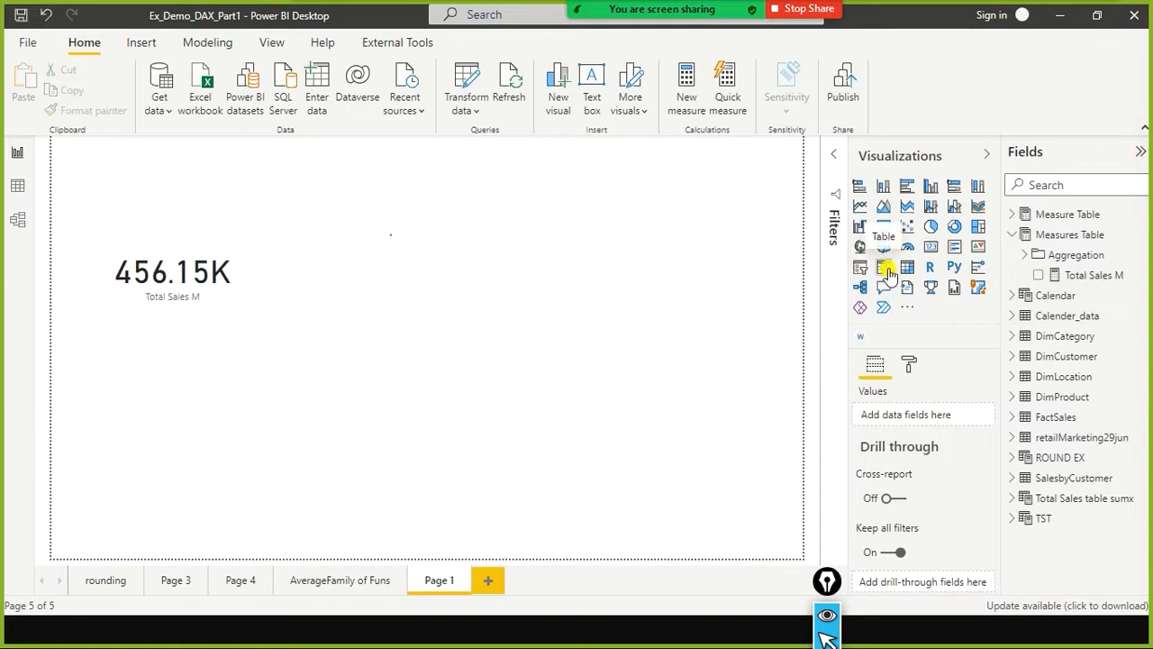
Step: Add a table visual beside the card and fill it with the Total Sales M measure
left_click(888, 275)
left_click_drag(173, 180, 373, 267)
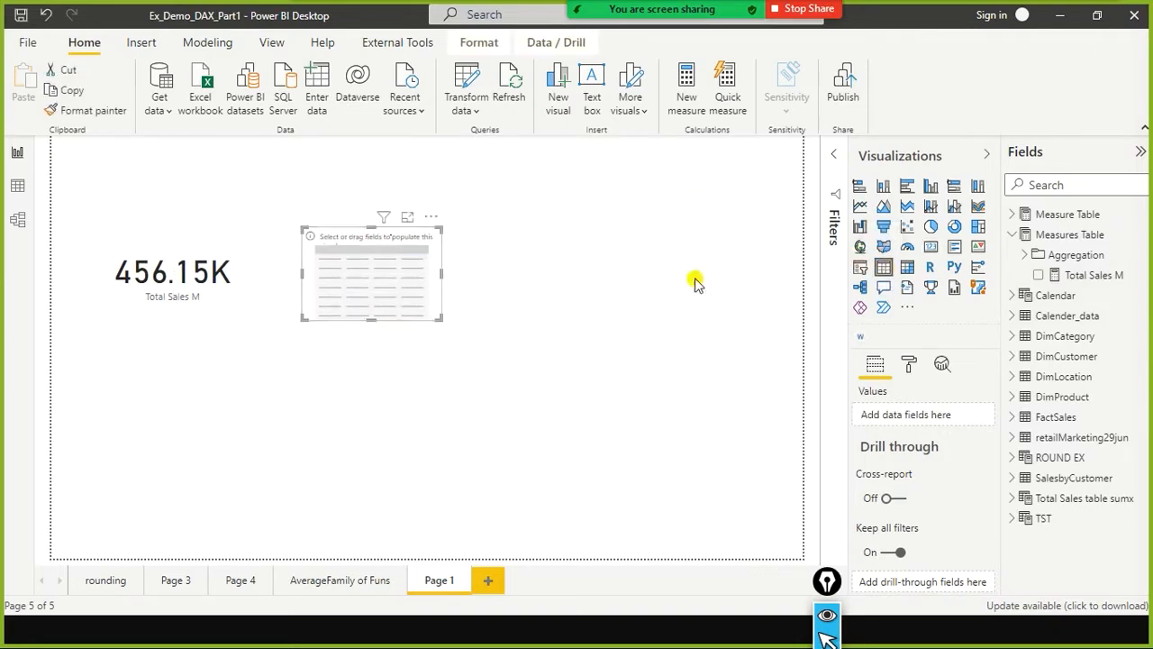
left_click_drag(1088, 276, 383, 282)
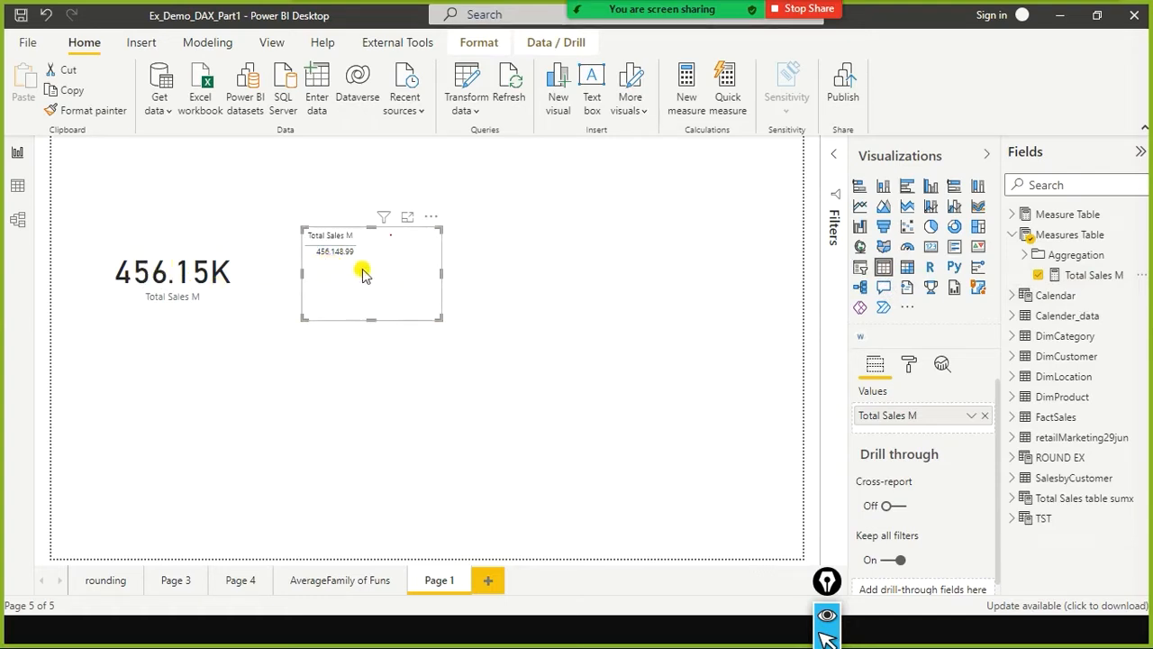
left_click(235, 296)
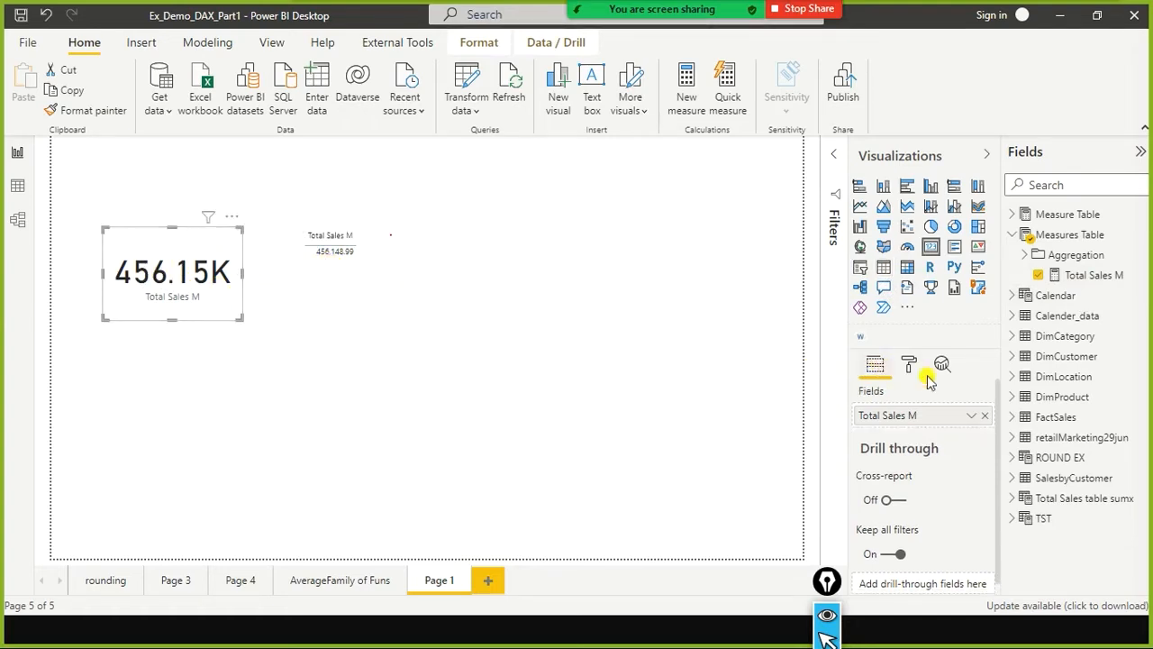
left_click(333, 275)
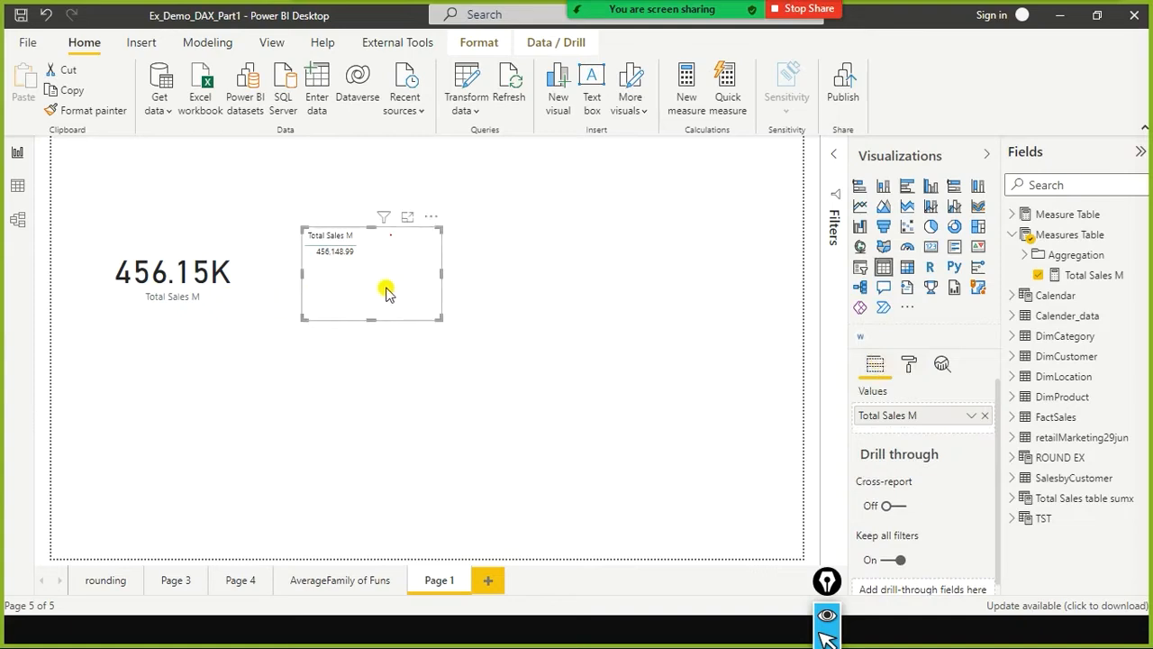
left_click(250, 287)
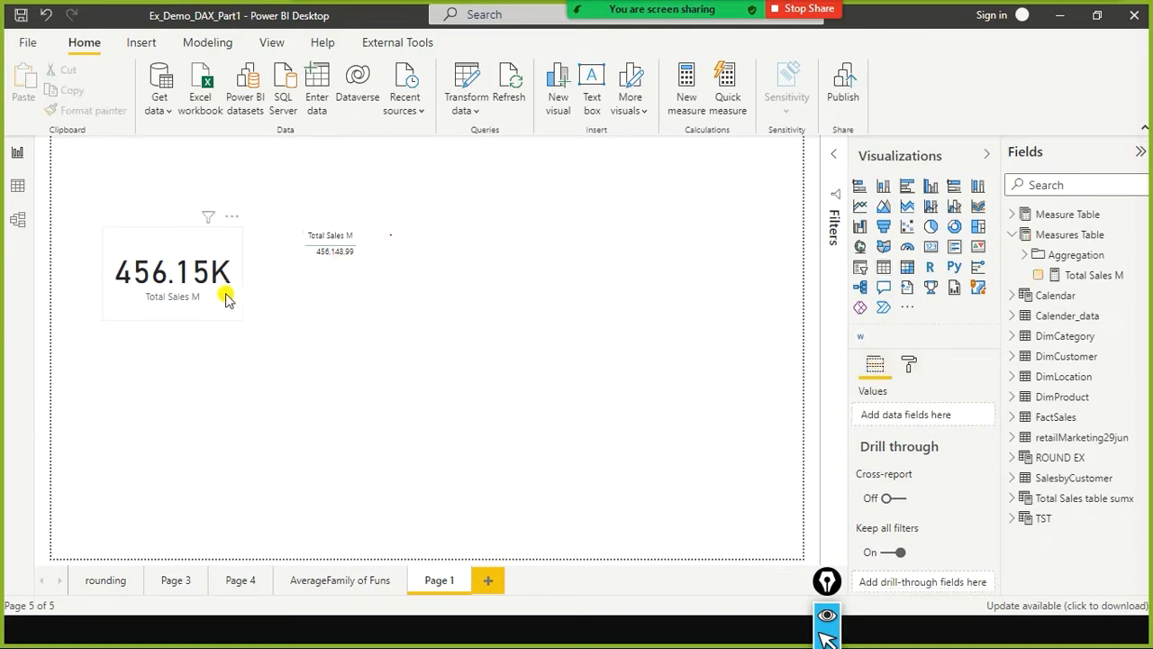
left_click(227, 297)
left_click(362, 305)
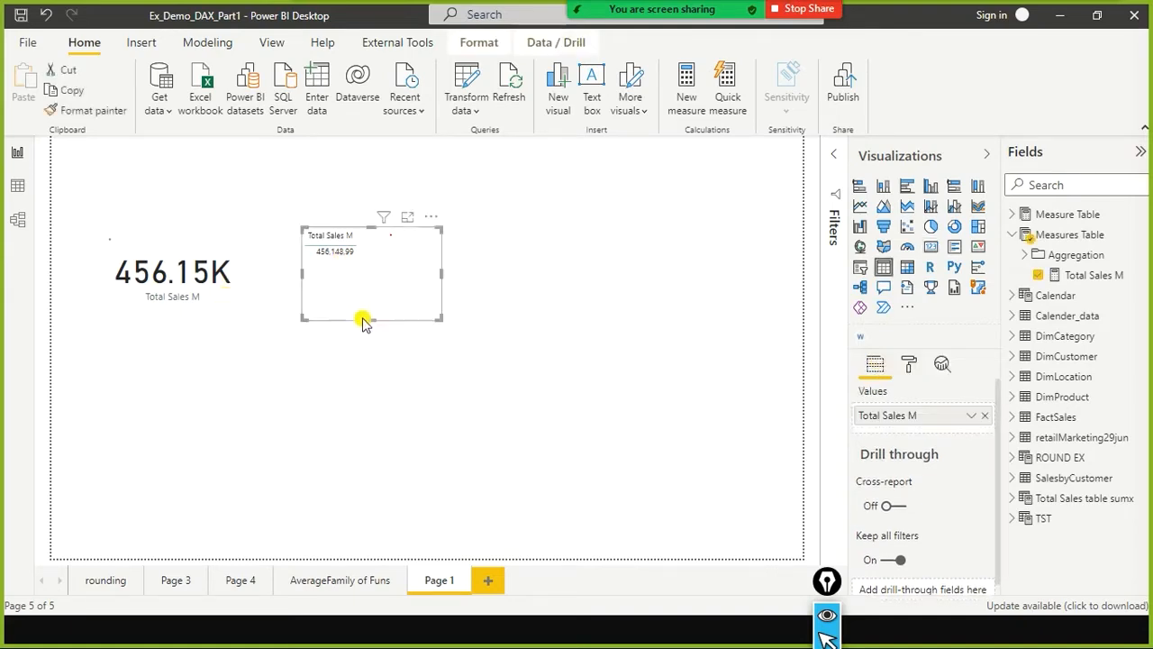
Step: Move the Total Sales M card slightly up and closer to the table visual, leaving no visual selected
left_click(229, 310)
left_click_drag(241, 286, 255, 255)
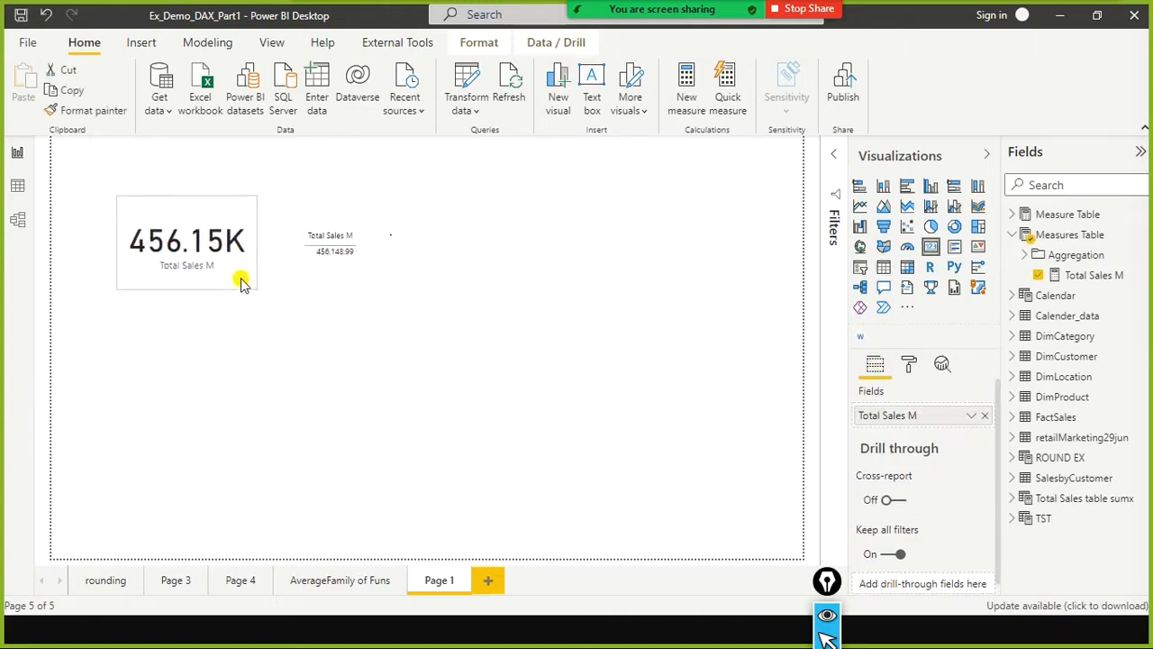
left_click(278, 335)
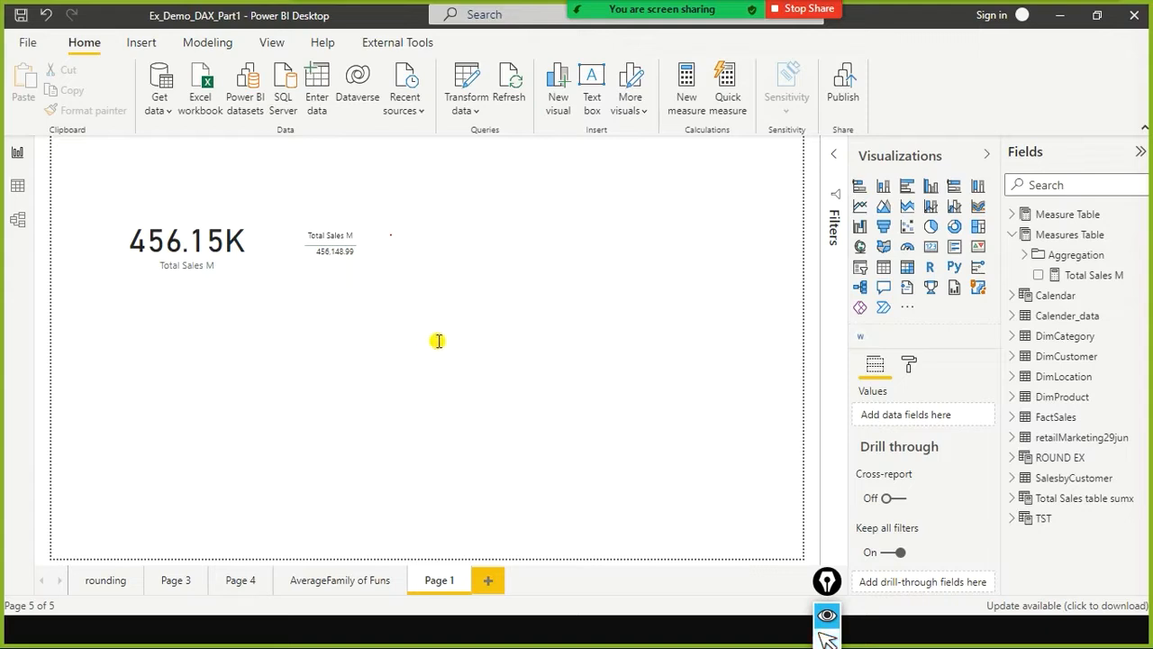
Step: Write on-screen annotation lines below the visuals with the syntax sum(<columnname>) and sumx(<table>,<expression>)
type("sum")
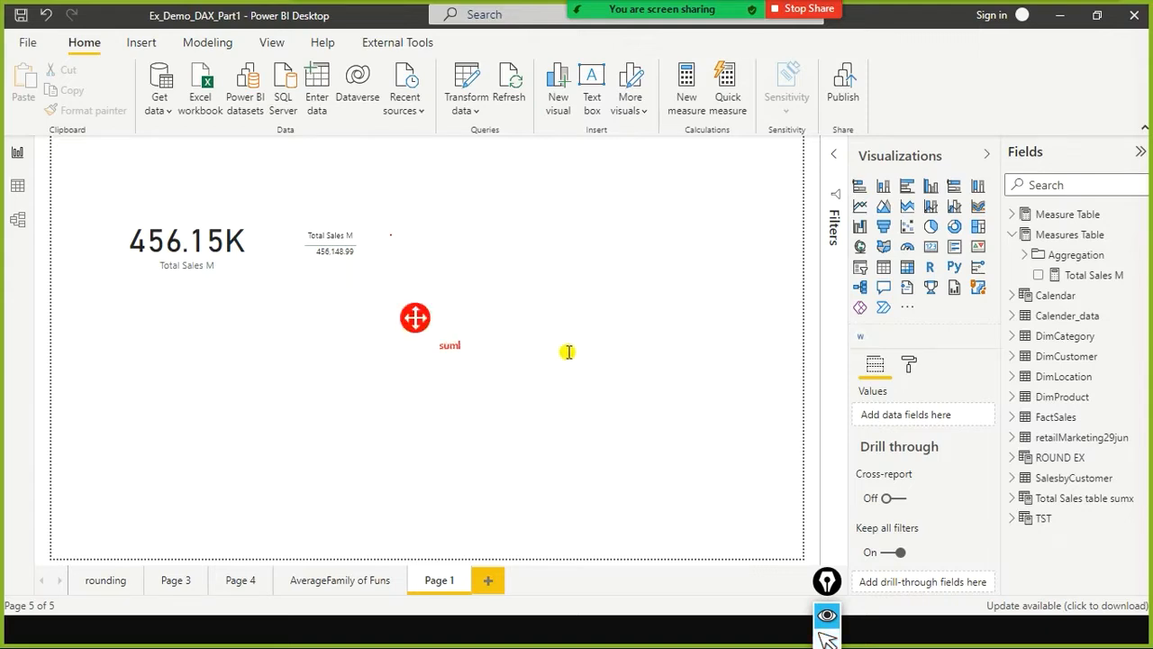
type("(<columnname>) sumx(")
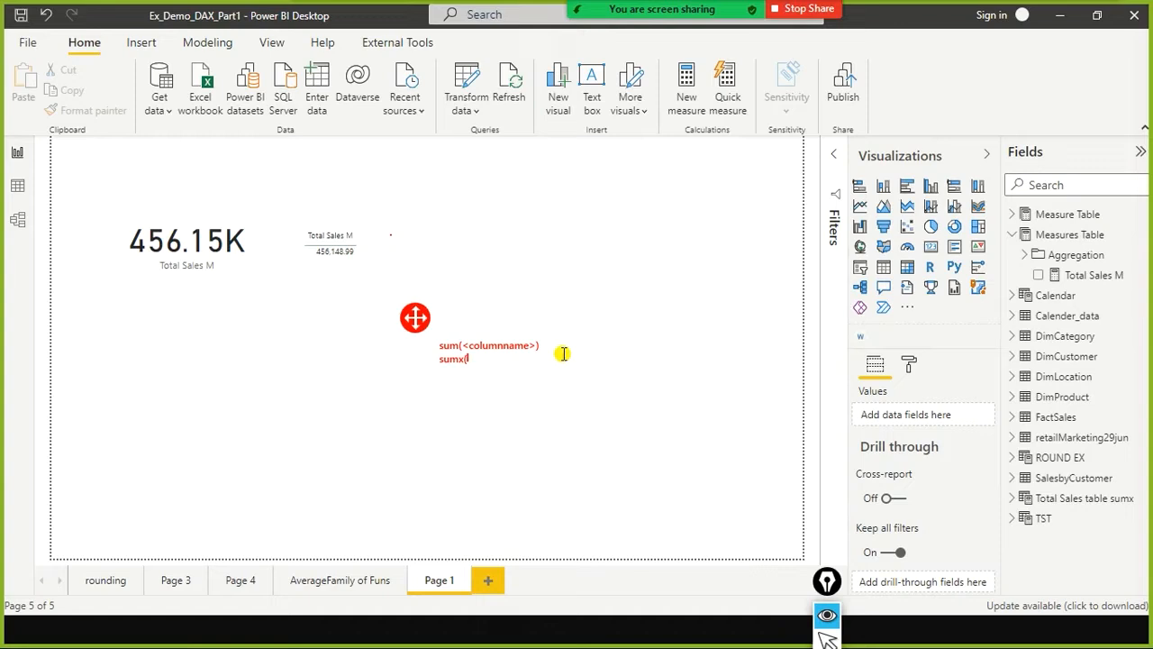
type("<table>,<expression>")
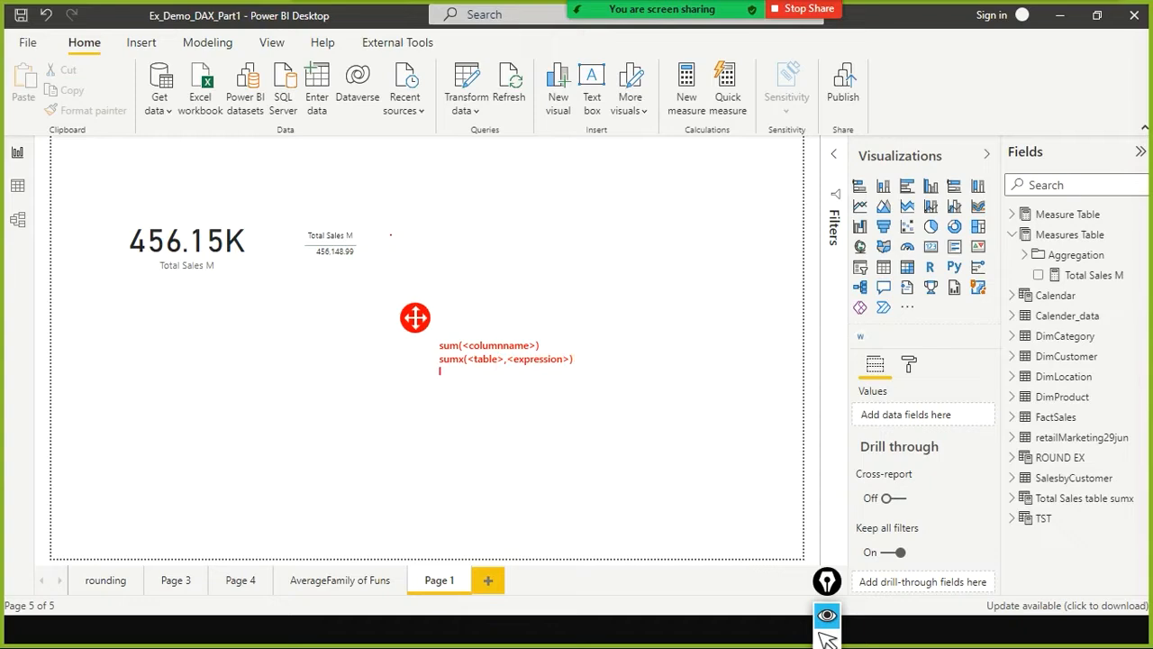
Step: Add the annotation line "sumx() it will iterate through a table , one row at a time , and perform calculation"
type("sumx() it will iterate th")
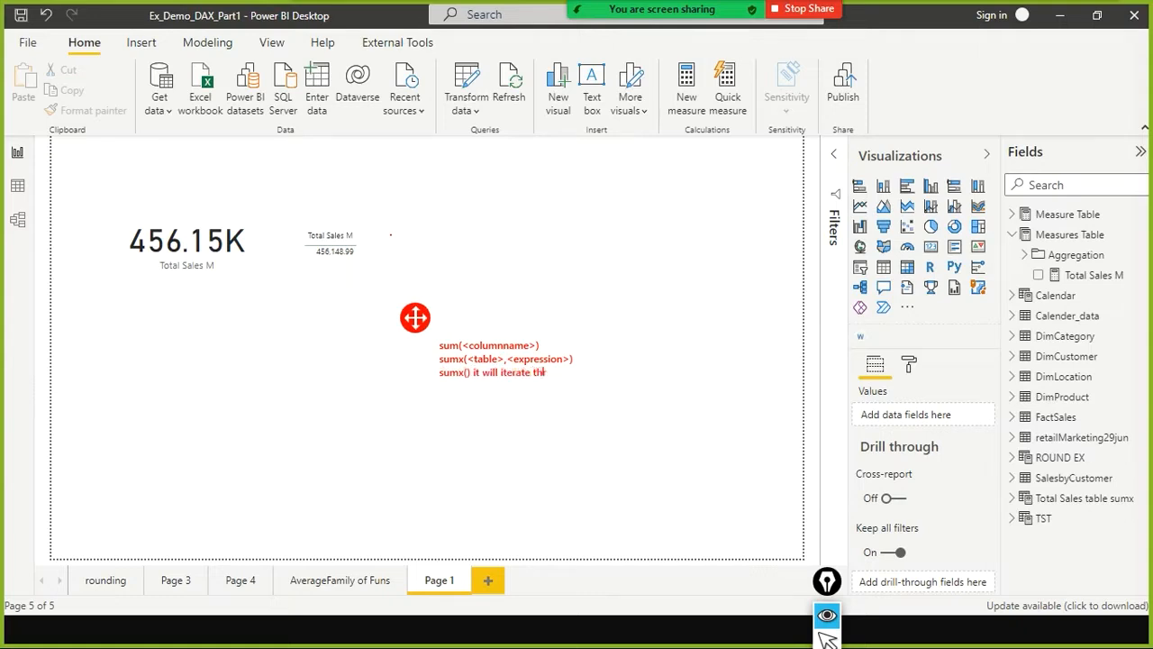
type("rouogh a table")
key("BackSpace")
key("End")
type(", one row at a time")
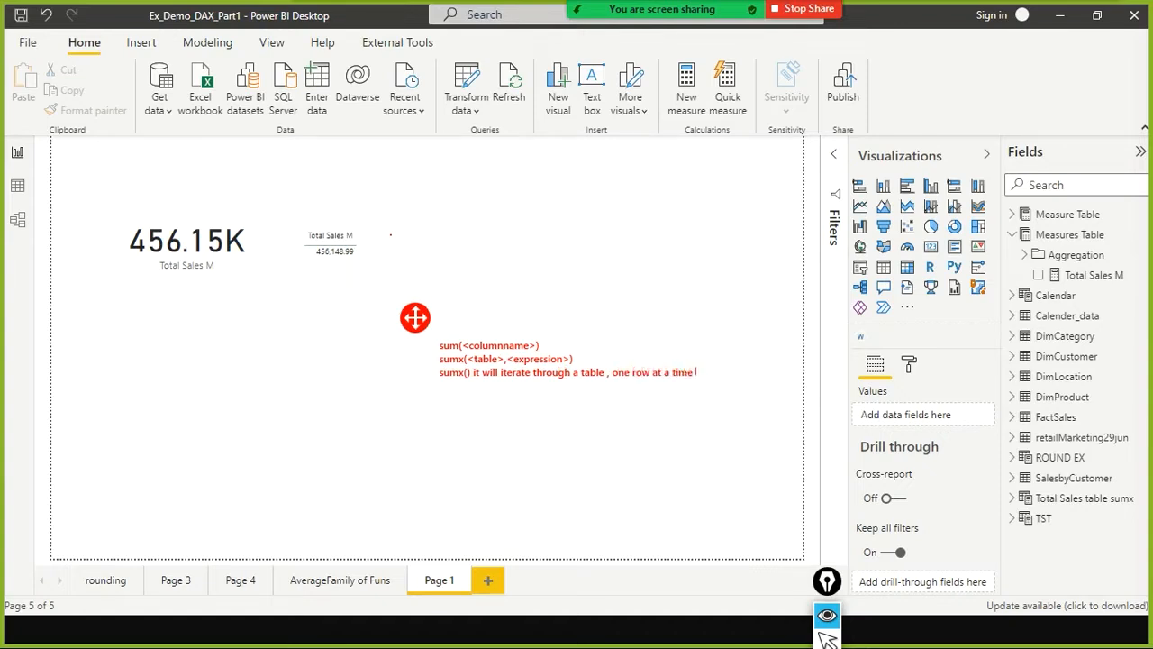
type(" , and perform calu")
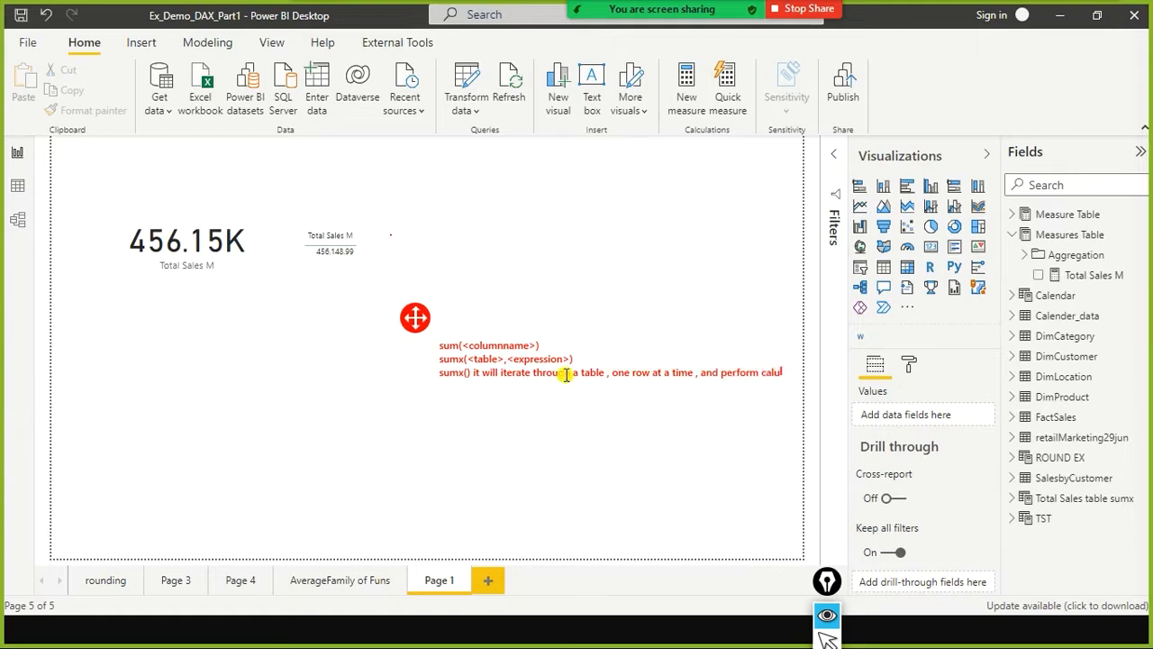
right_click(565, 374)
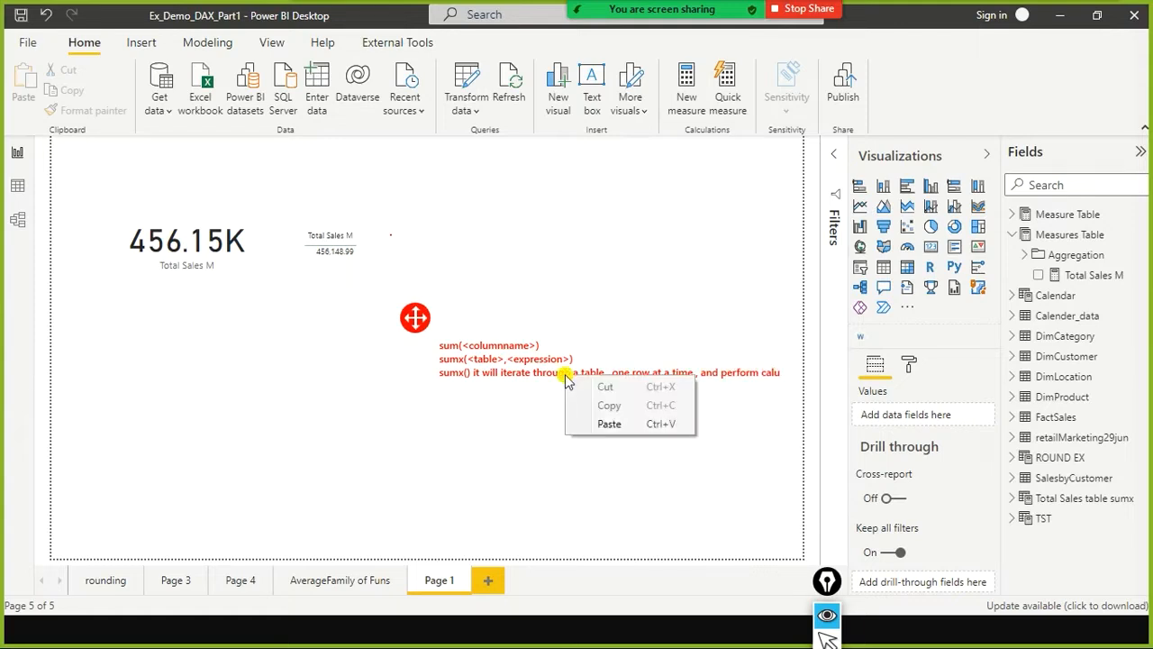
left_click(786, 371)
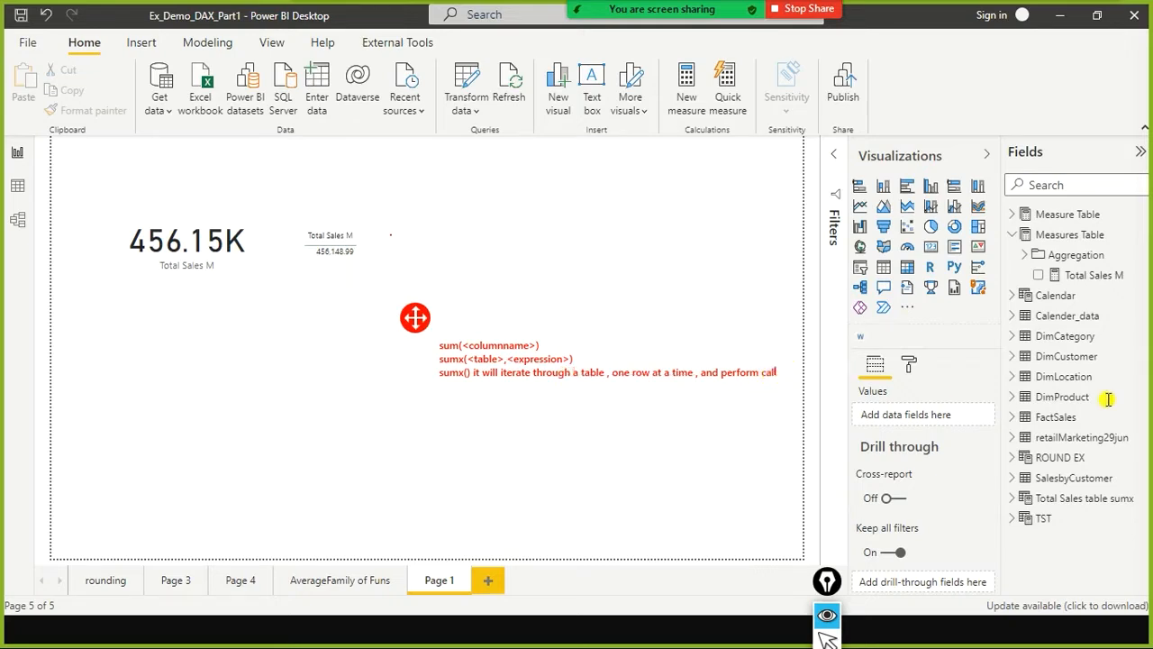
type("tion")
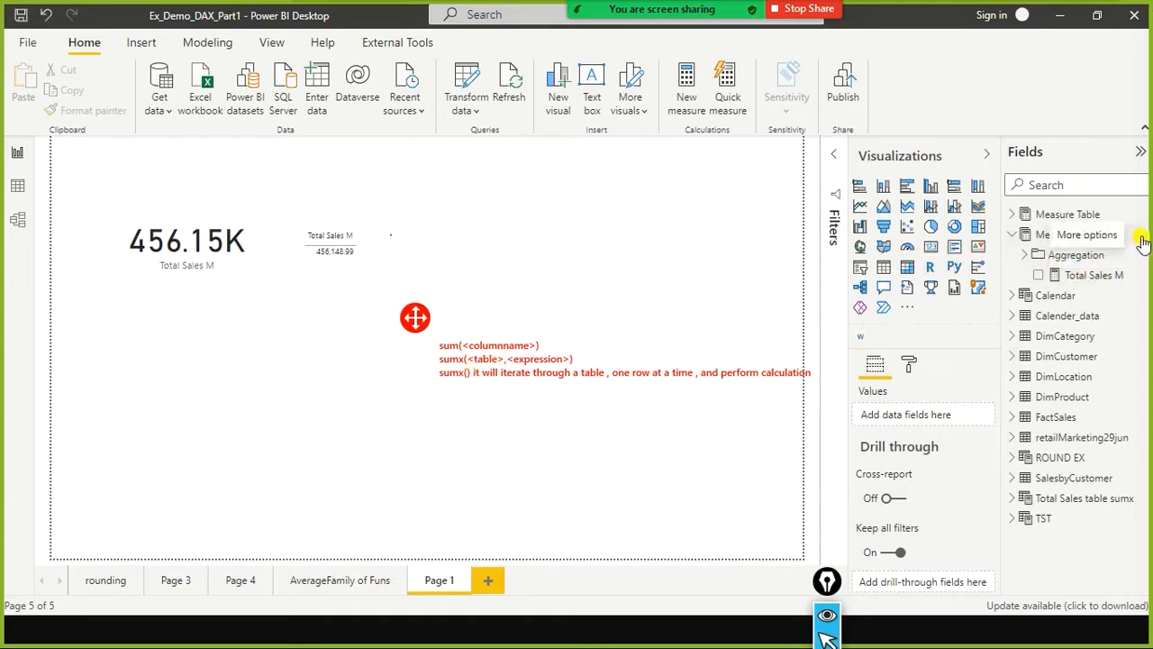
Step: Start a new measure in Measures Table named "sumx Sales Amount" as a SUMX formula with FactSales as its table
left_click(1143, 239)
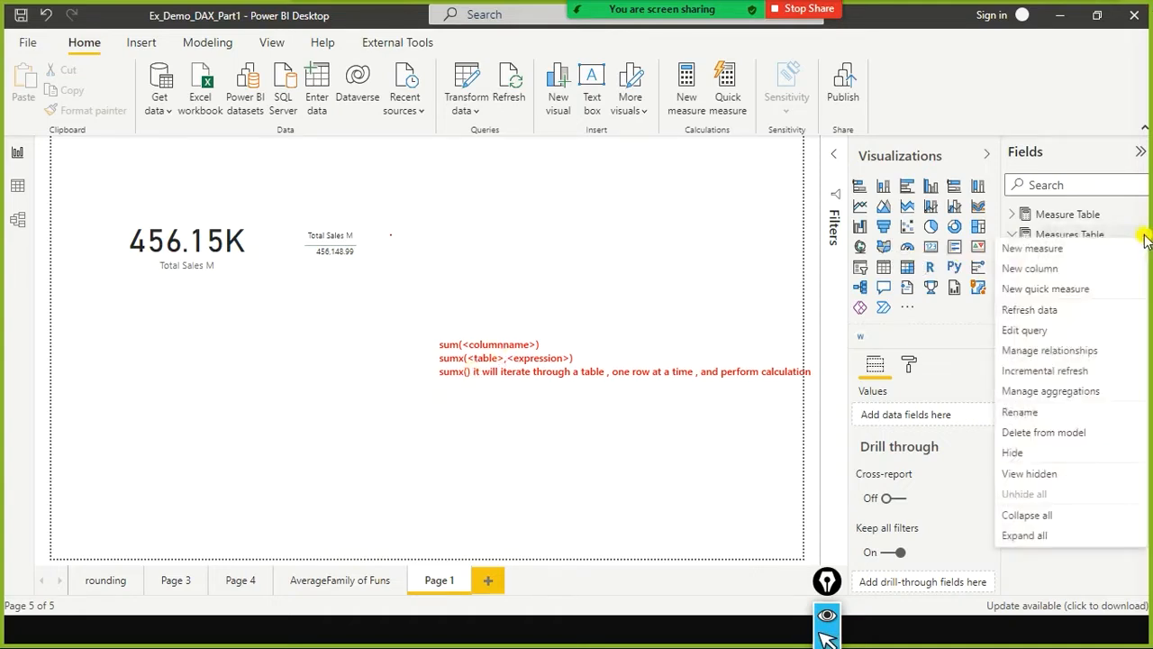
left_click(1072, 251)
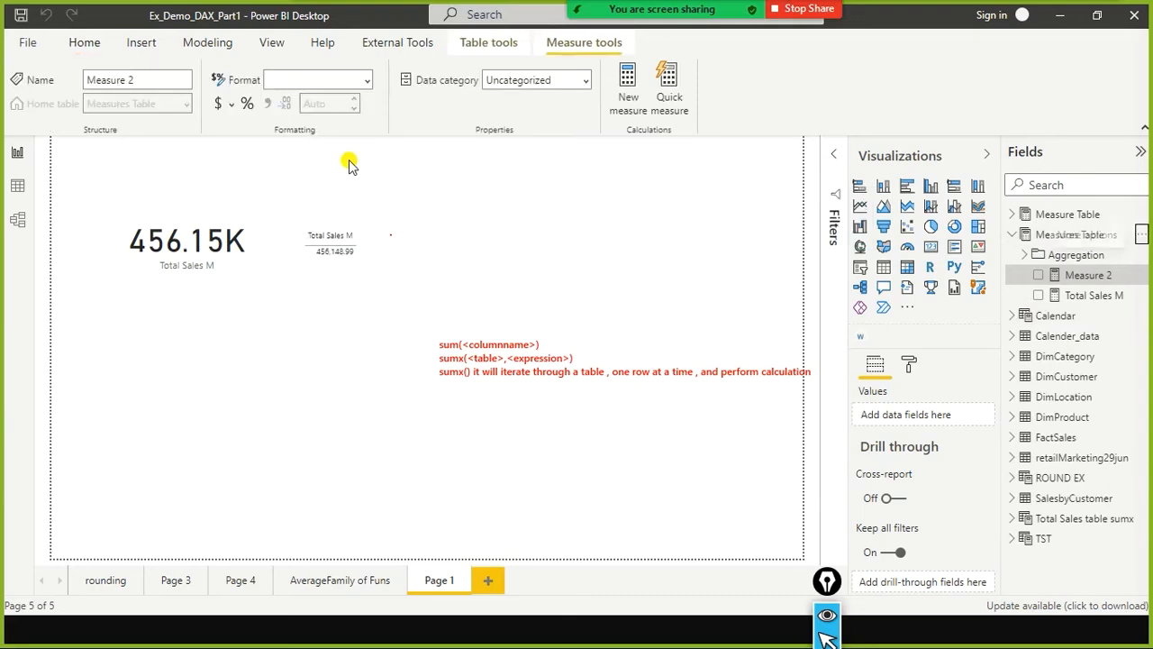
left_click(415, 186)
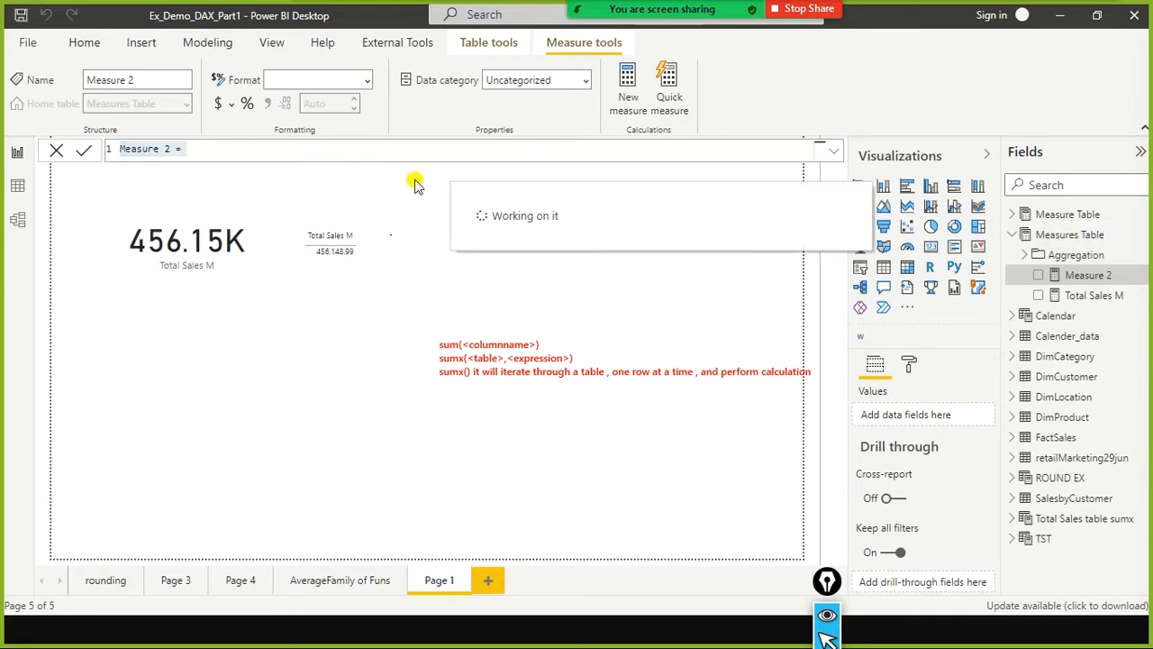
type("sumx Sales ")
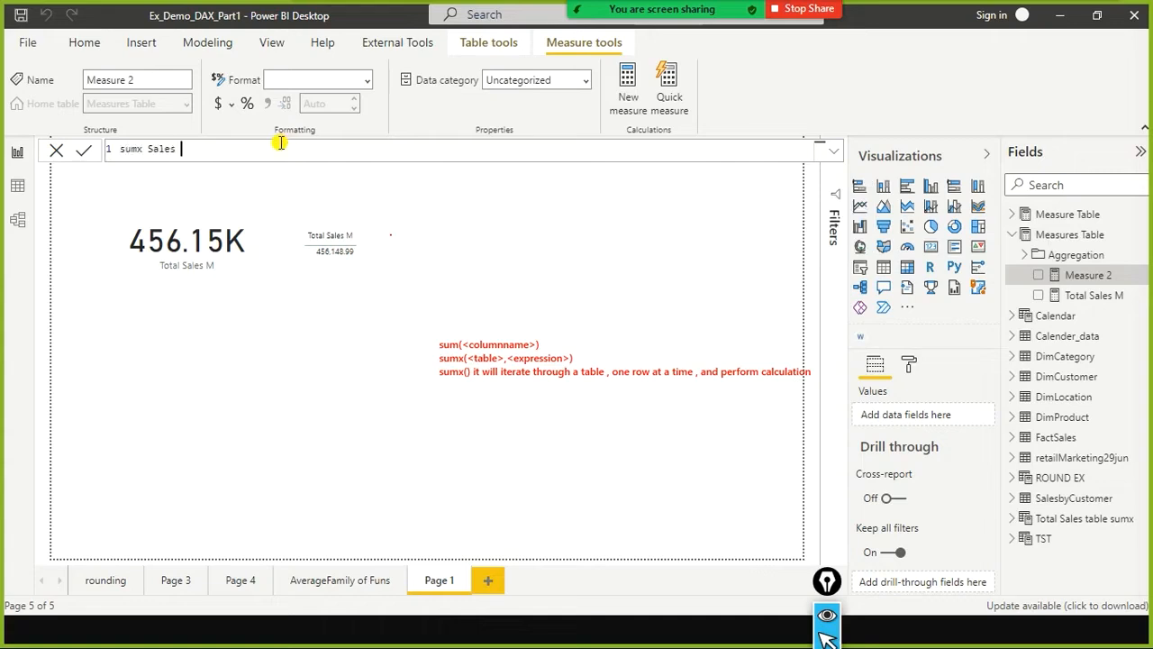
type("Amounnt")
key("BackSpace")
key("BackSpace")
key("BackSpace")
key("BackSpace")
type("nt = sumx(")
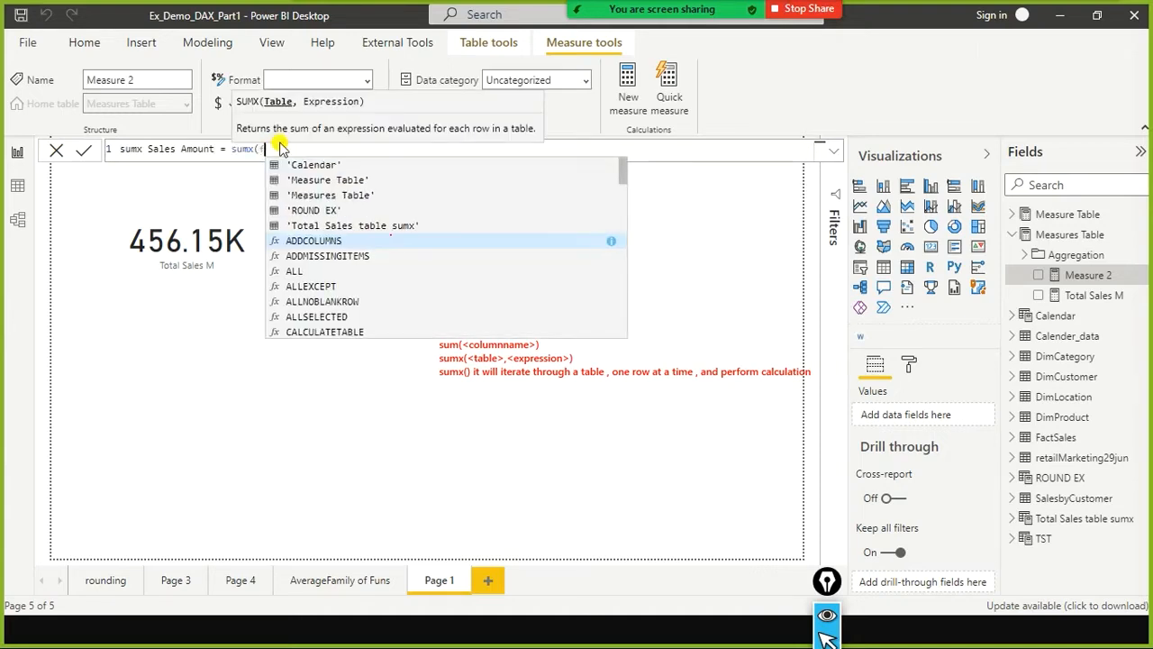
type("FactSales, ")
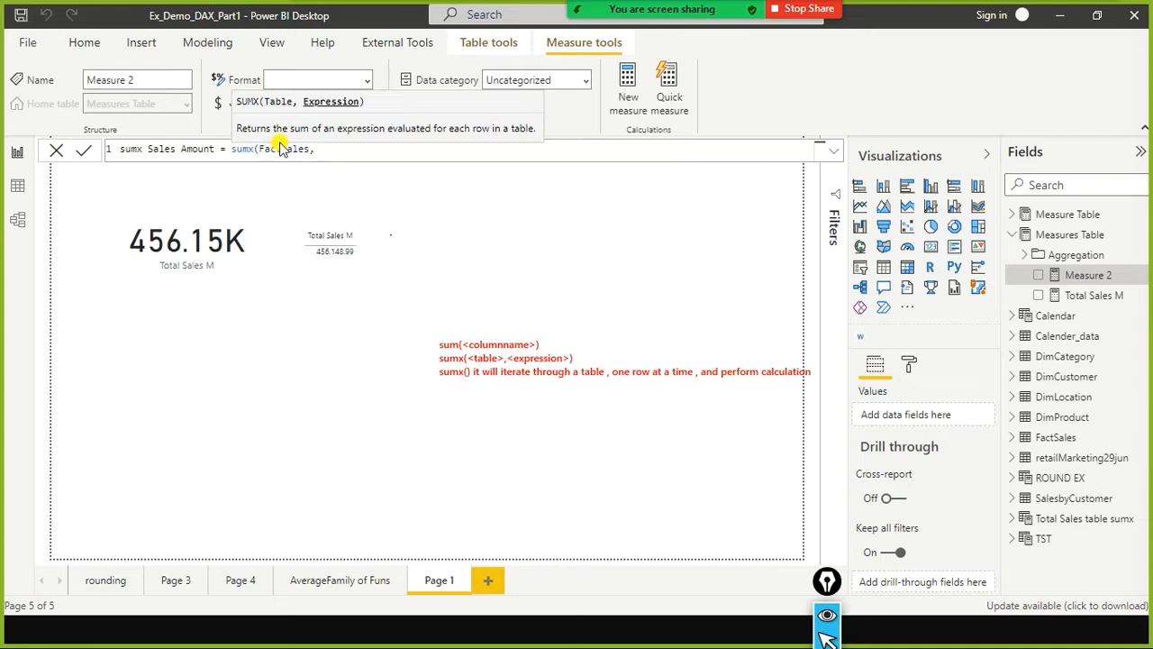
Step: Enter the FactSales[Sales Amount] column as the expression argument of the SUMX formula
type("fact")
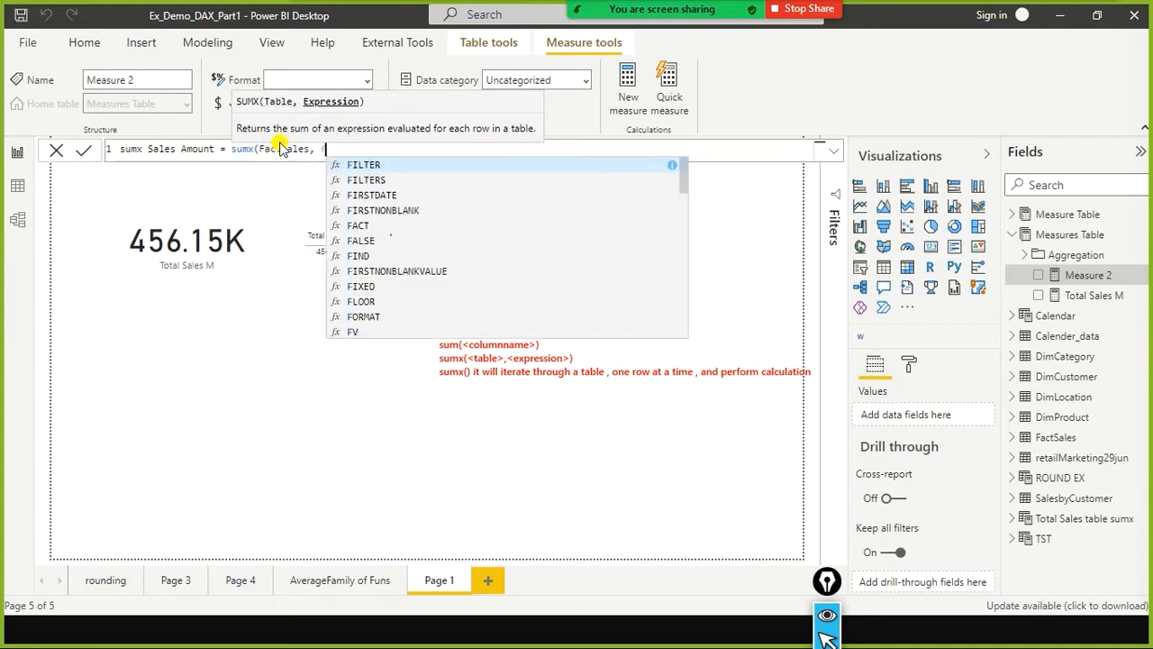
type("sla")
key("BackSpace")
key("BackSpace")
type("ale")
key("BackSpace")
key("BackSpace")
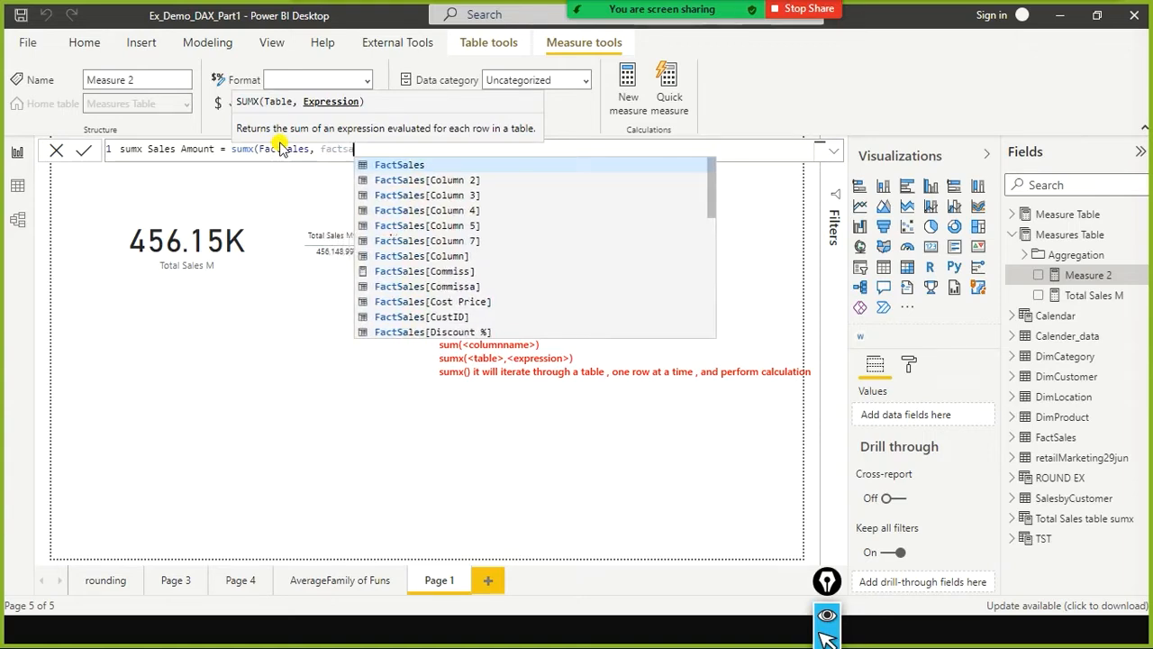
type("les")
type("[sales[")
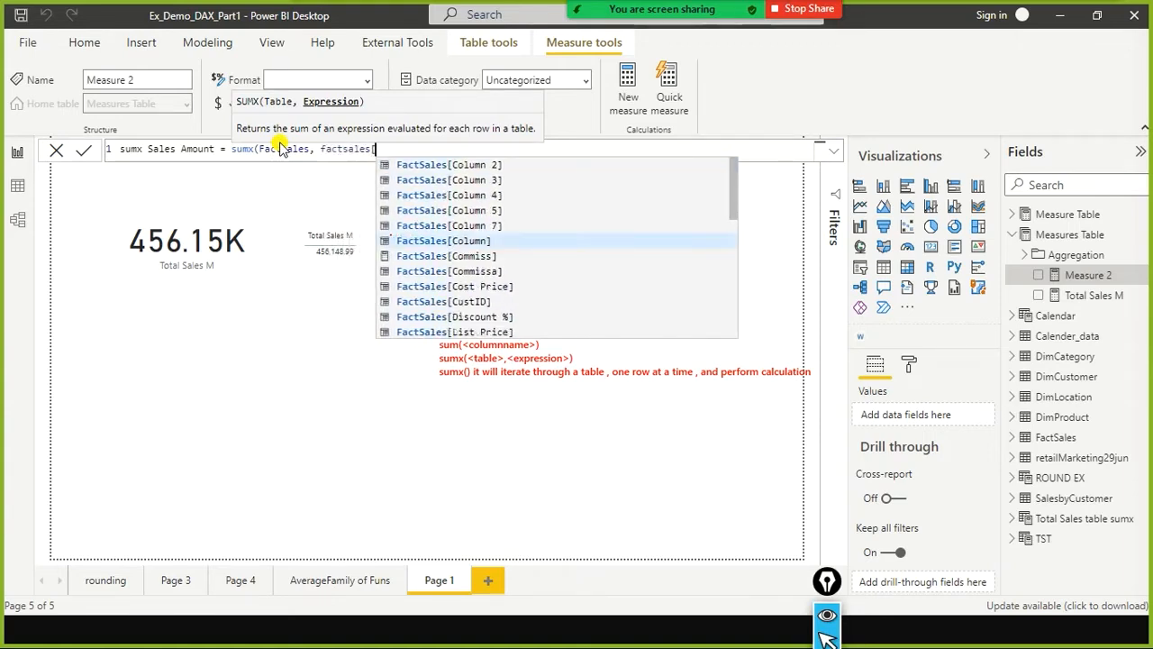
type(" am")
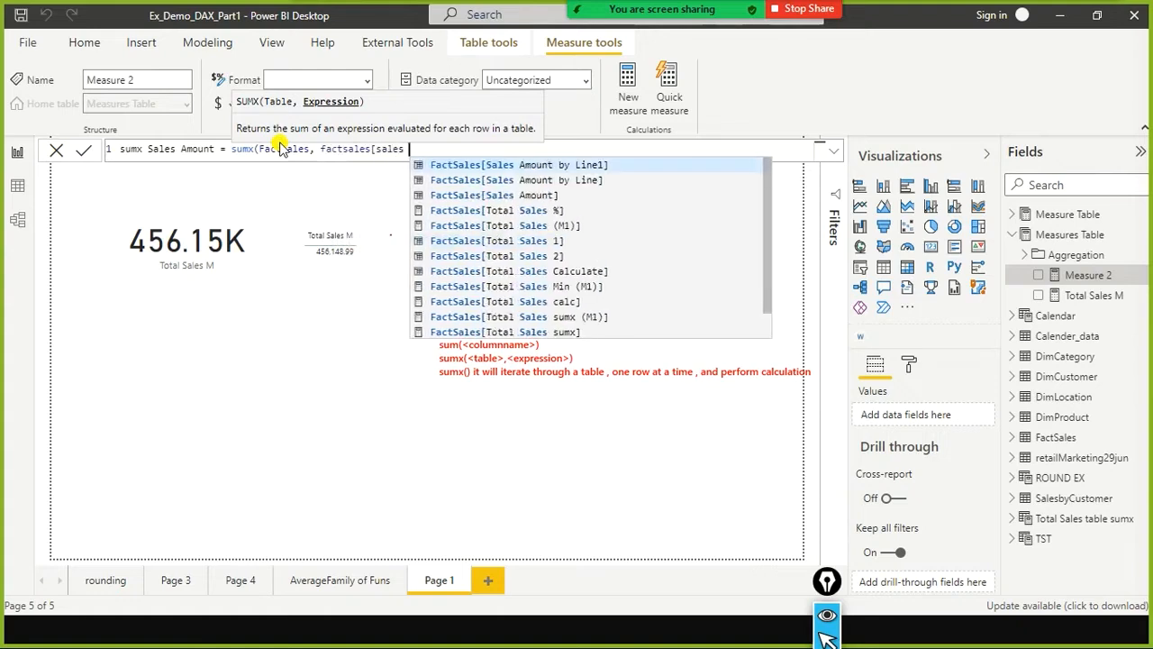
key("Down")
key("Down")
key("Tab")
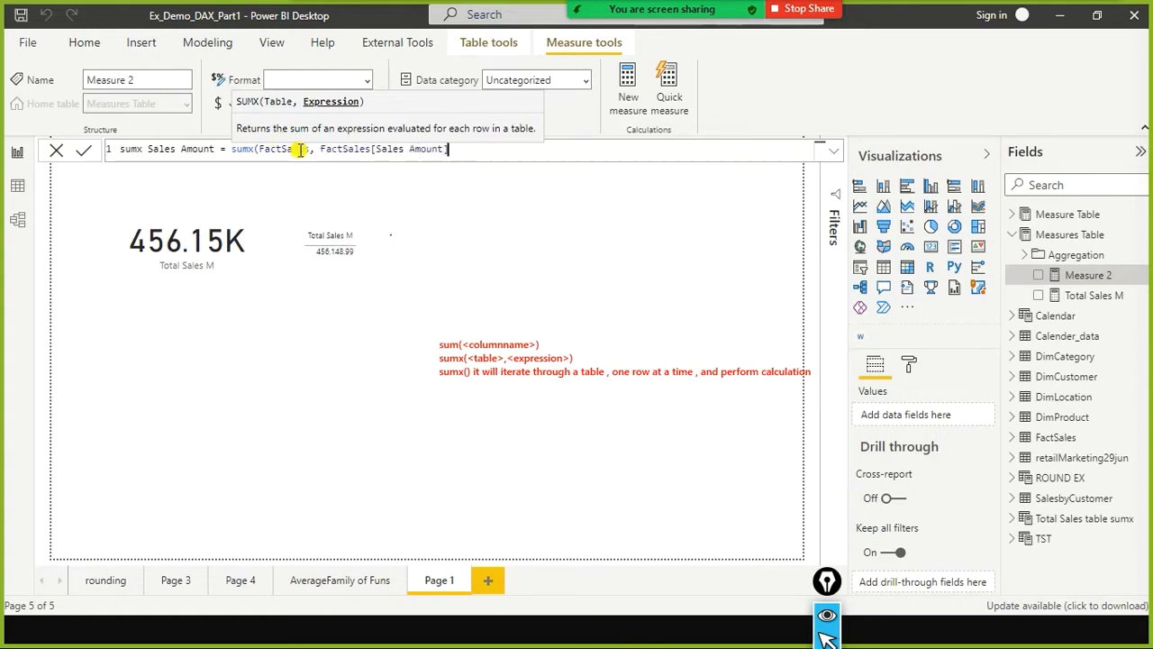
Step: Copy the whole formula text, then complete it with the closing parenthesis and commit the sumx Sales Amount measure
key("ctrl+a")
key("ctrl+c")
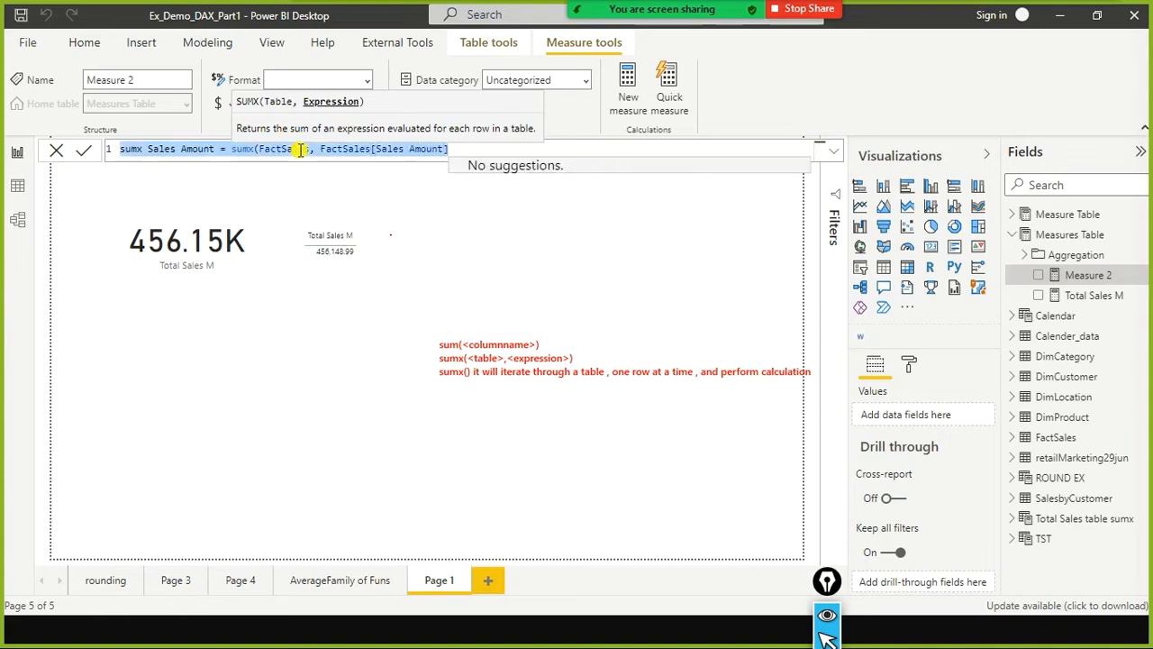
key("End")
type(")")
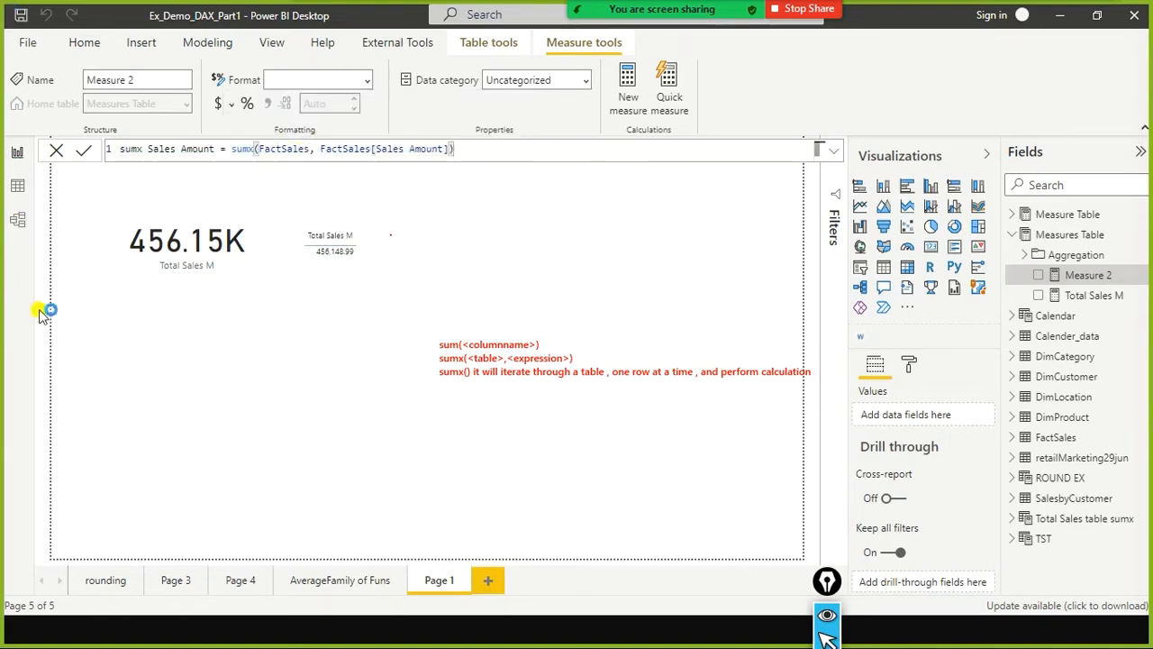
left_click(69, 340)
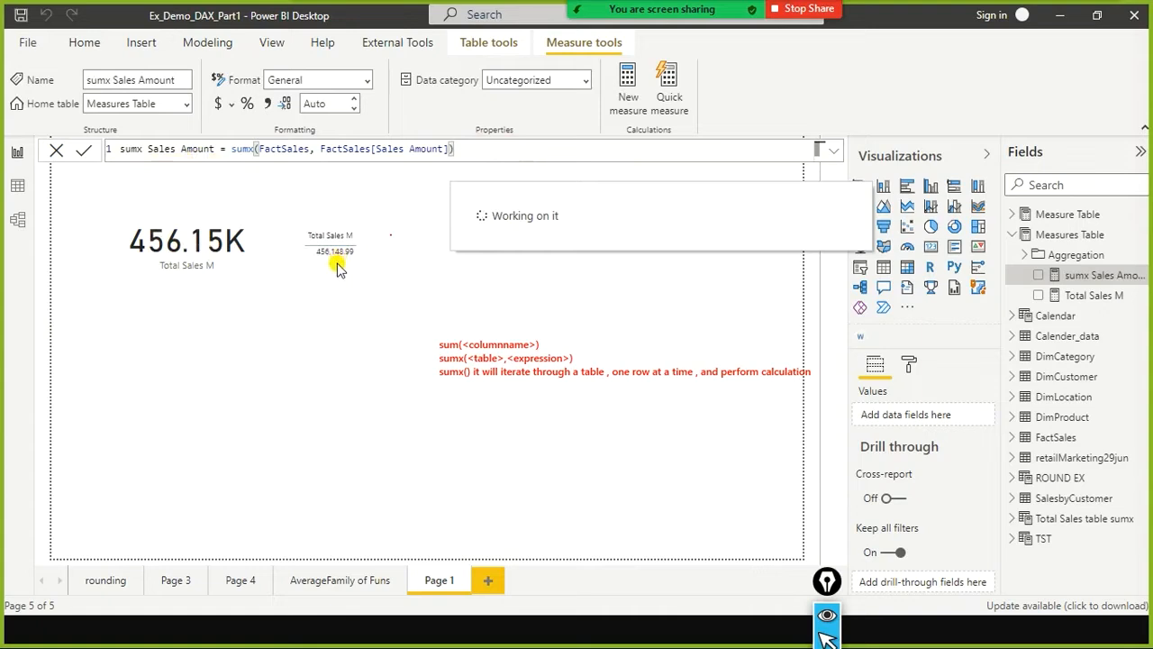
left_click(439, 441)
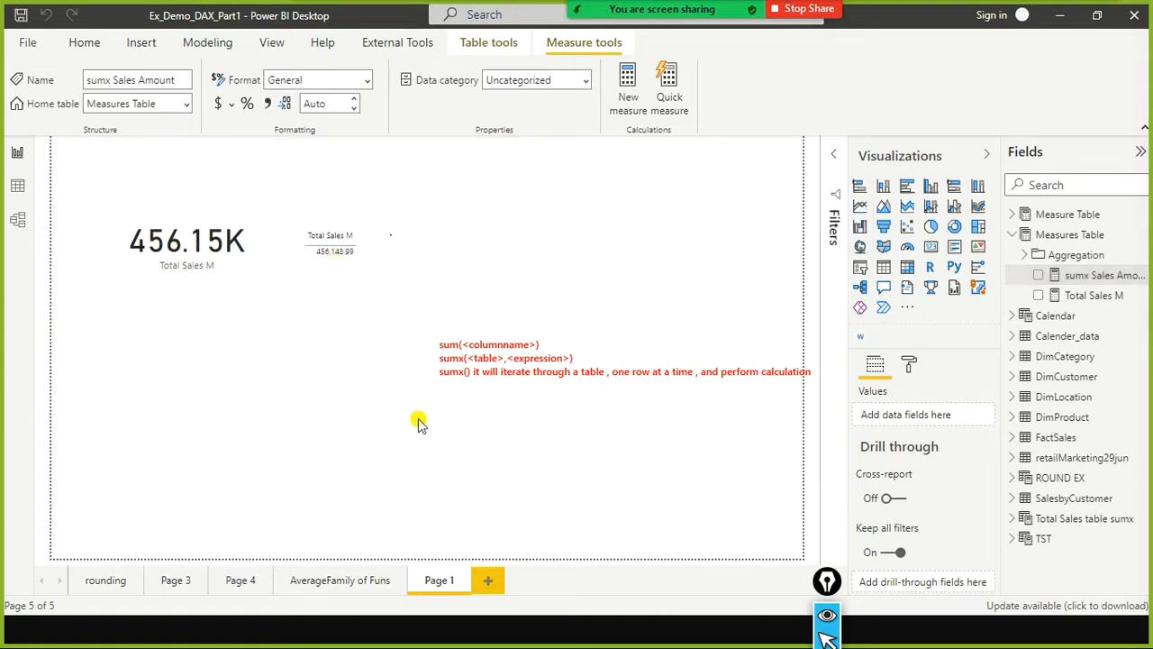
Step: Add a card visual showing the sumx Sales Amount measure and place it just below the Total Sales M card
left_click(930, 246)
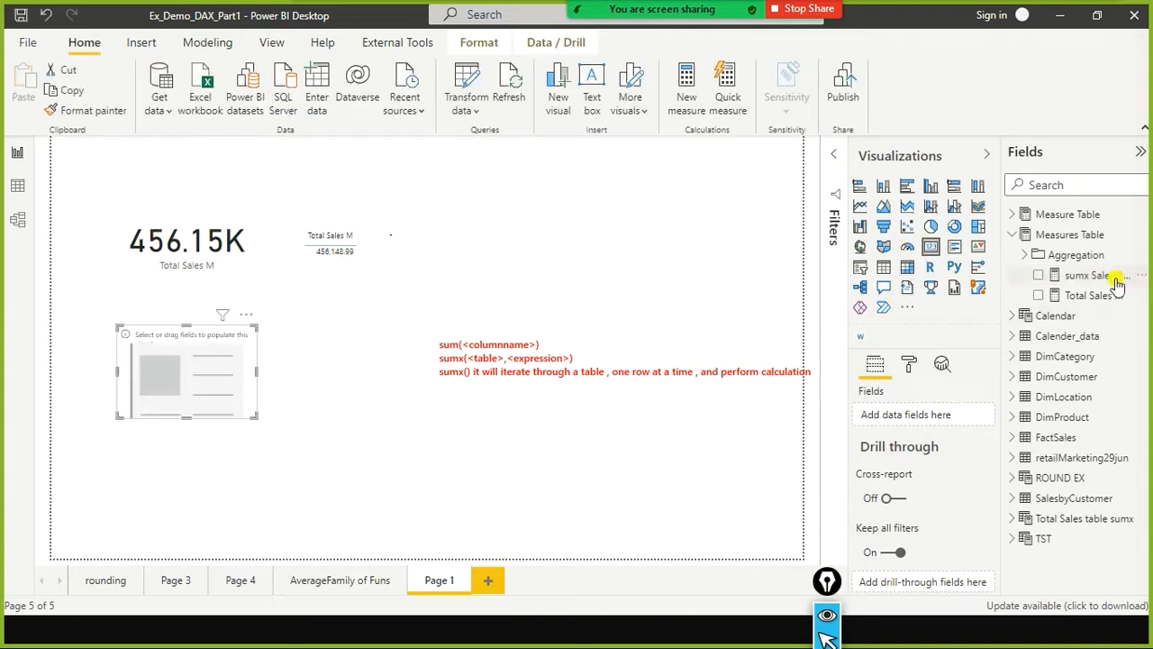
left_click_drag(1103, 275, 287, 374)
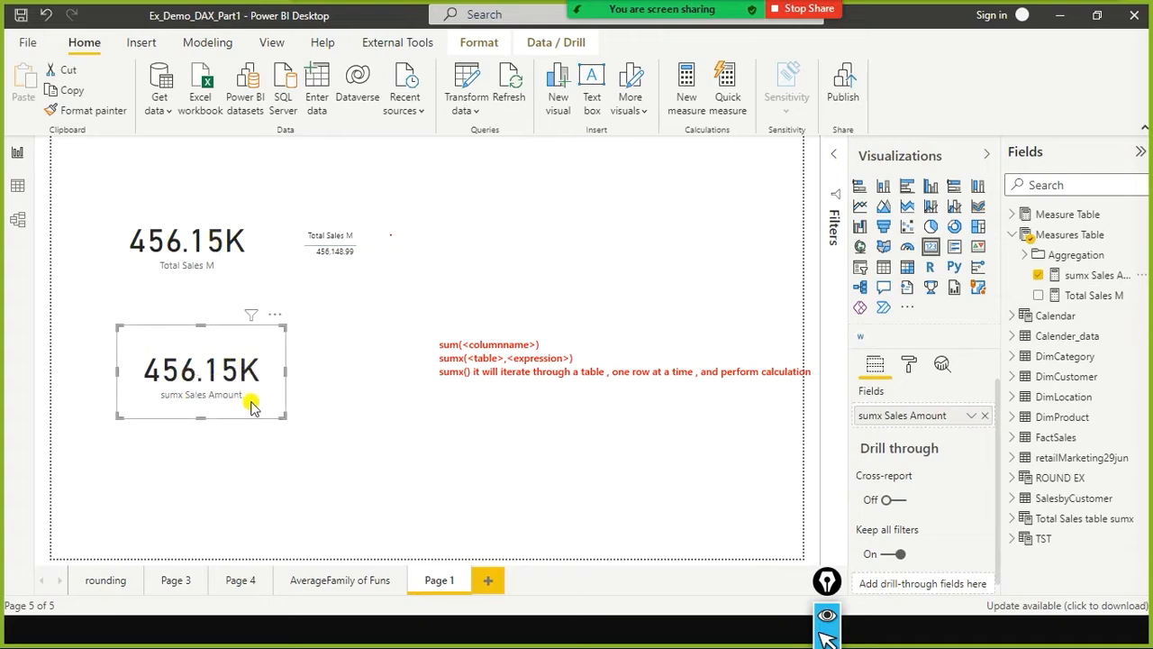
left_click_drag(214, 313, 207, 288)
left_click(309, 412)
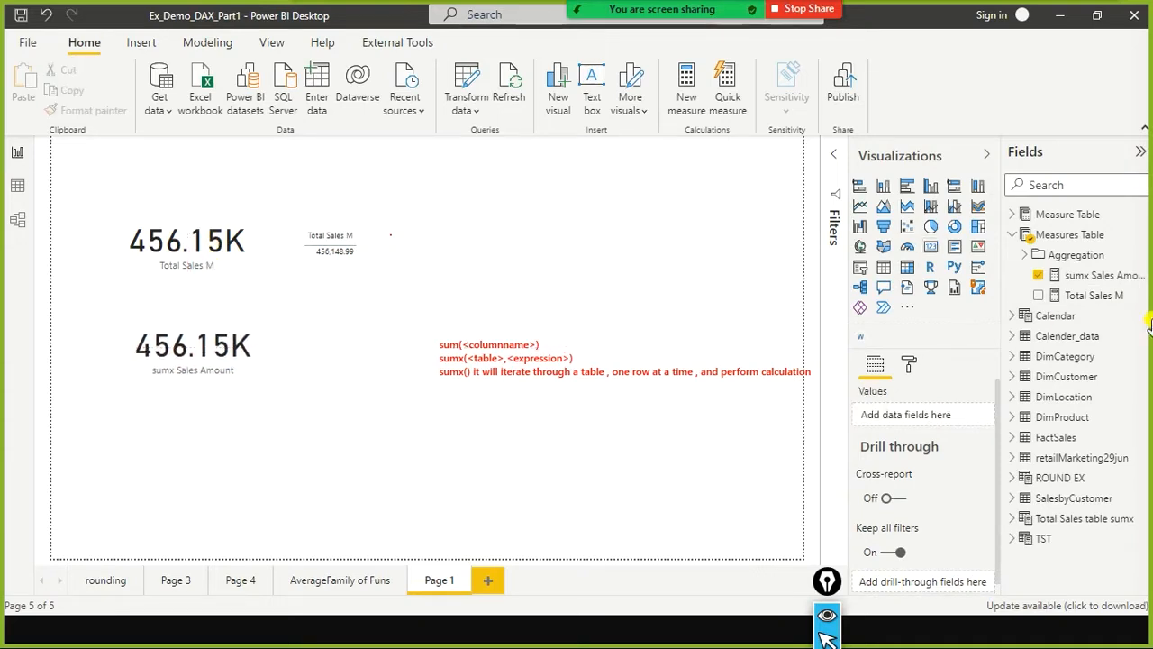
Step: Create another measure in Measures Table from the copied formula and name it "sumx Sales Amount w exp"
left_click(1141, 237)
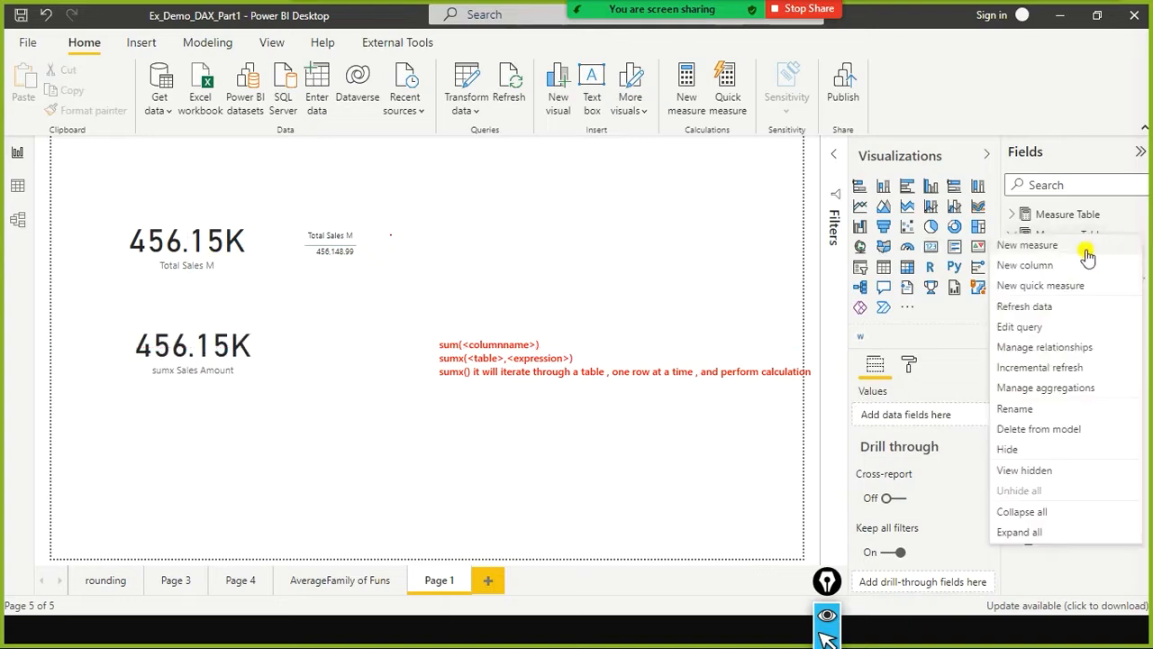
left_click(1074, 249)
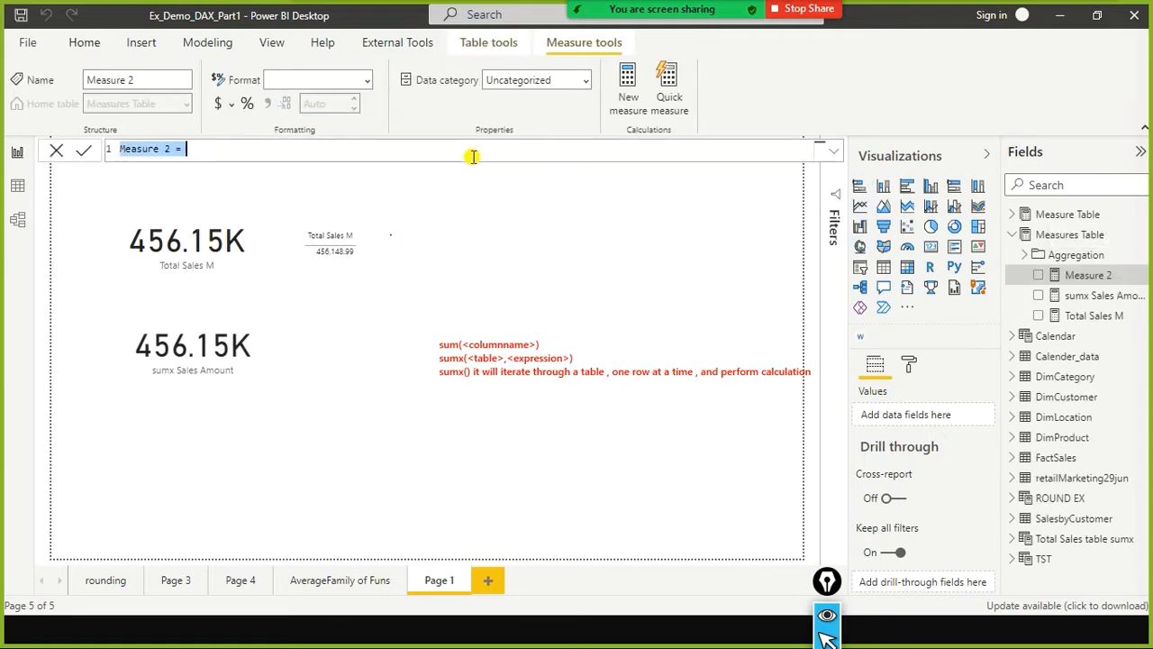
key("ctrl+v")
key("Home")
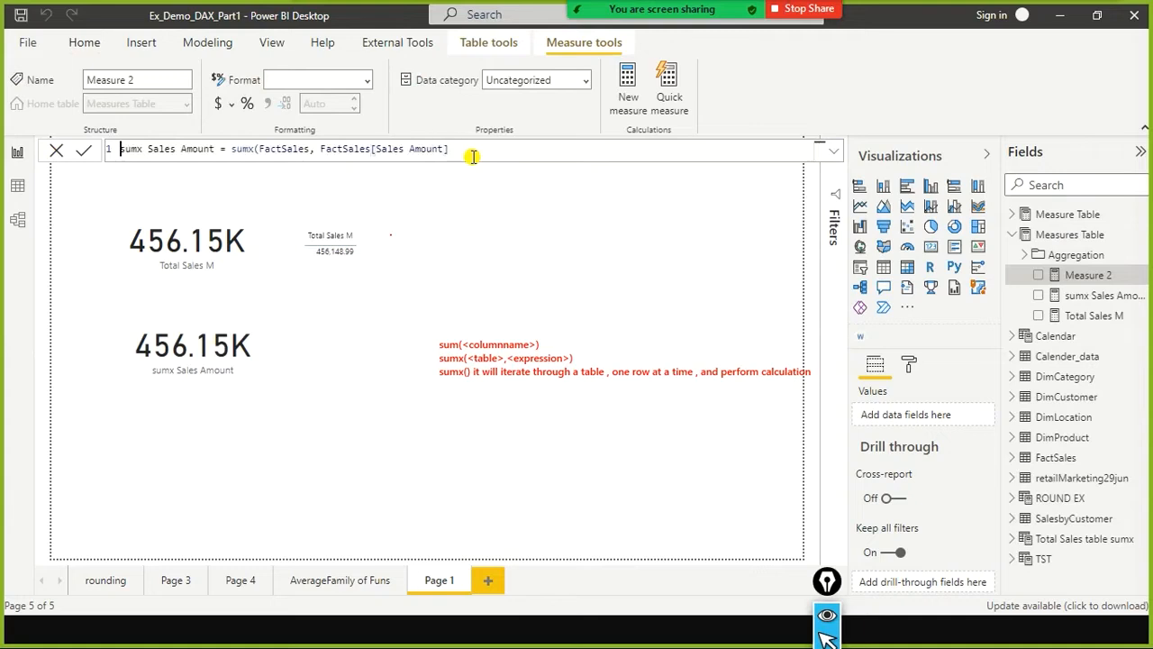
key("ctrl+Right")
key("ctrl+Right")
key("ctrl+Right")
key("ctrl+Right")
key("Left")
type("w exp")
Step: Replace the FactSales[Sales Amount] argument in the new formula with FactSales[Quantity] followed by a multiplication operator
key("Right")
key("ctrl+shift+Right")
key("ctrl+shift+Right")
key("ctrl+shift+Right")
key("ctrl+shift+Right")
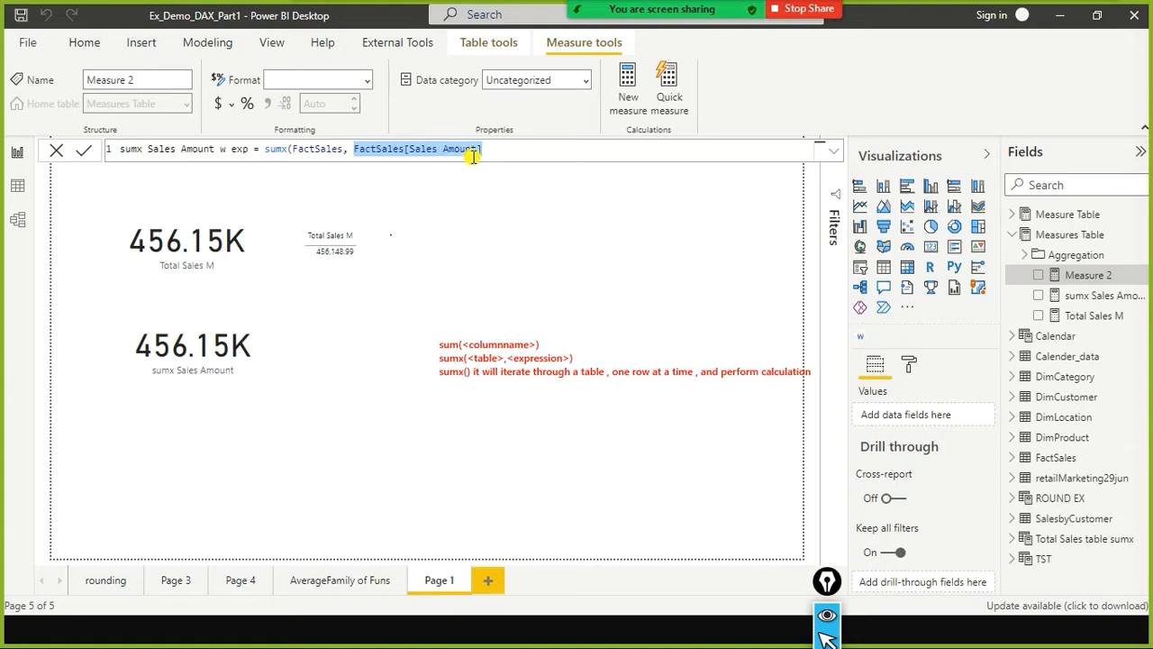
type("qu")
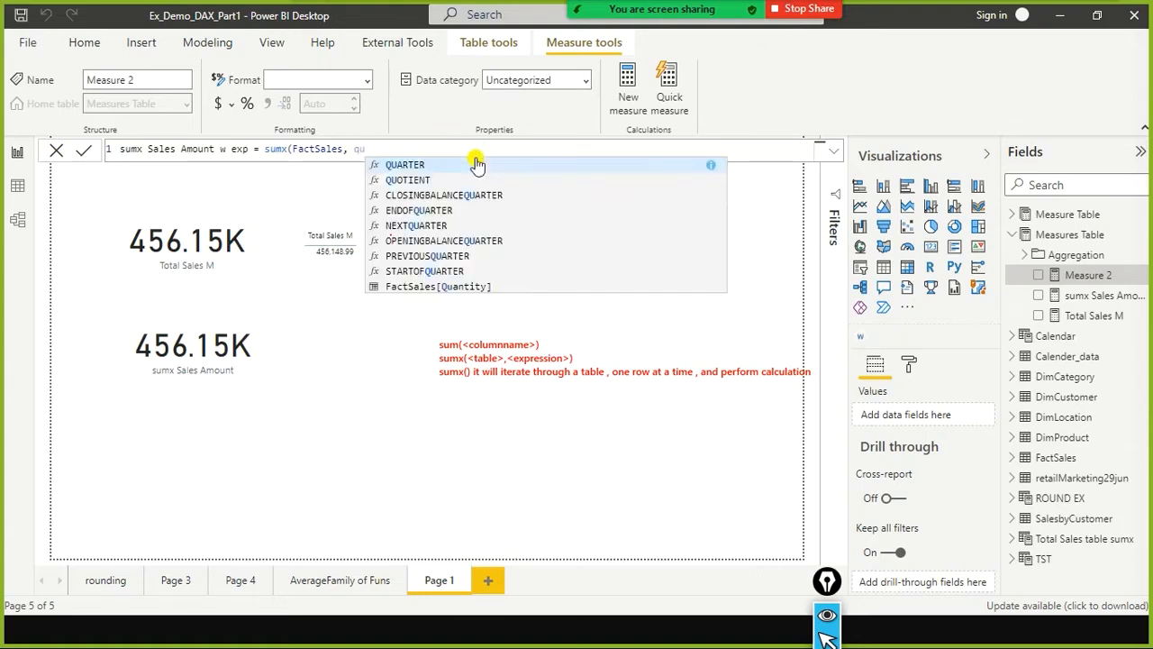
type("ant")
key("Tab")
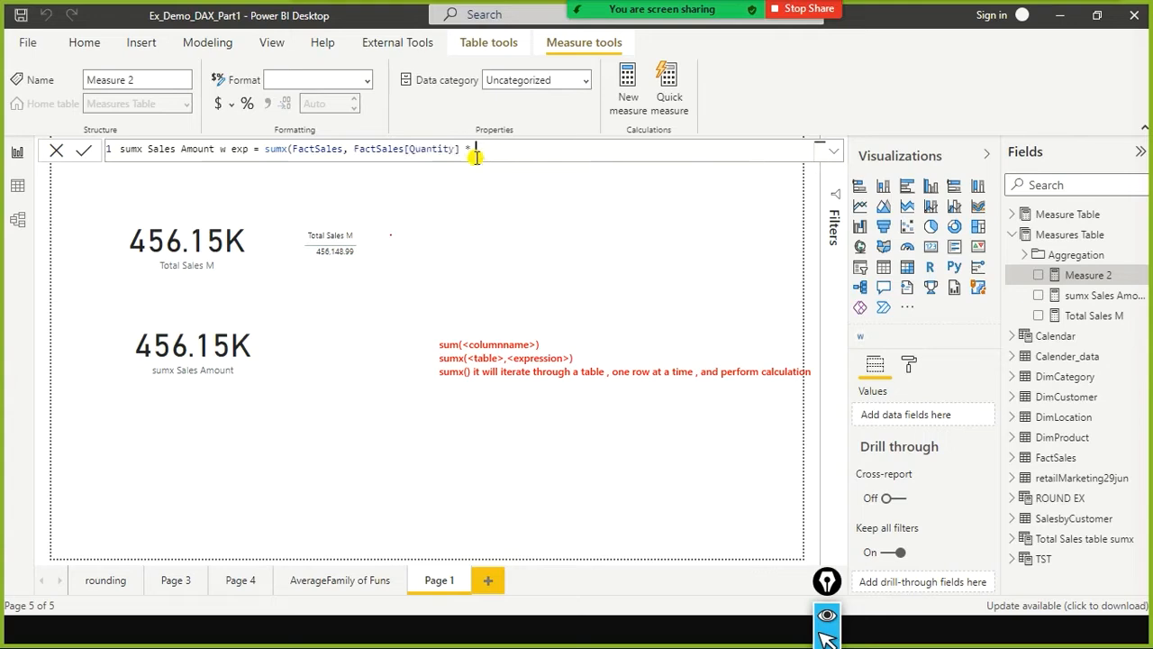
type("sales")
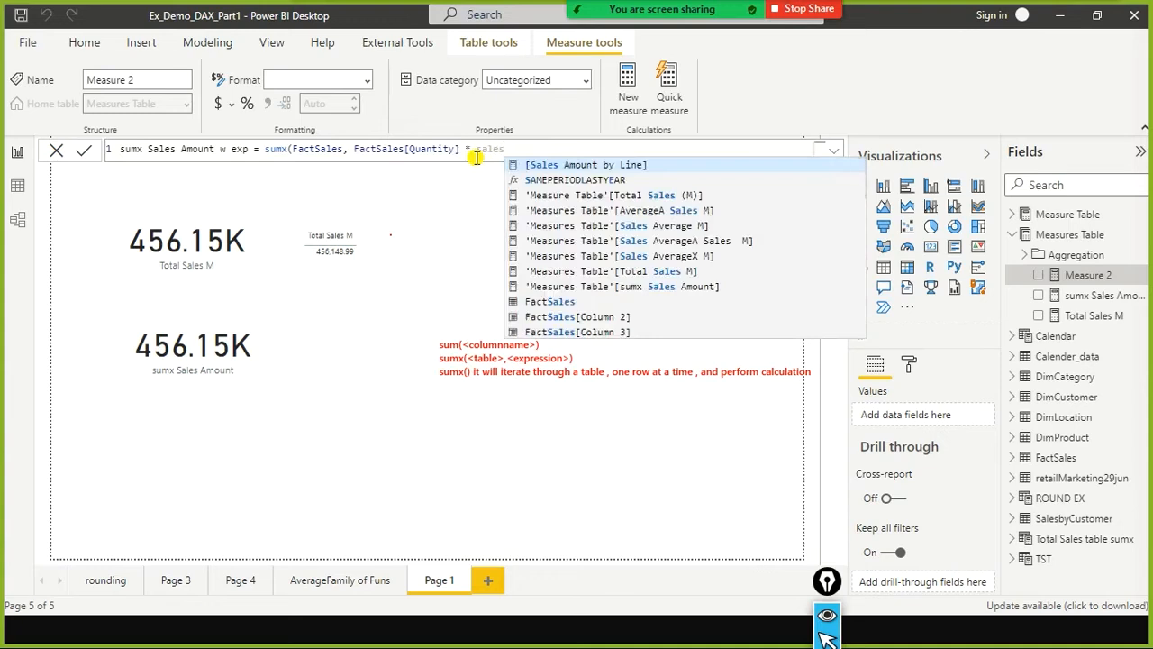
key("BackSpace")
key("BackSpace")
key("BackSpace")
key("BackSpace")
key("BackSpace")
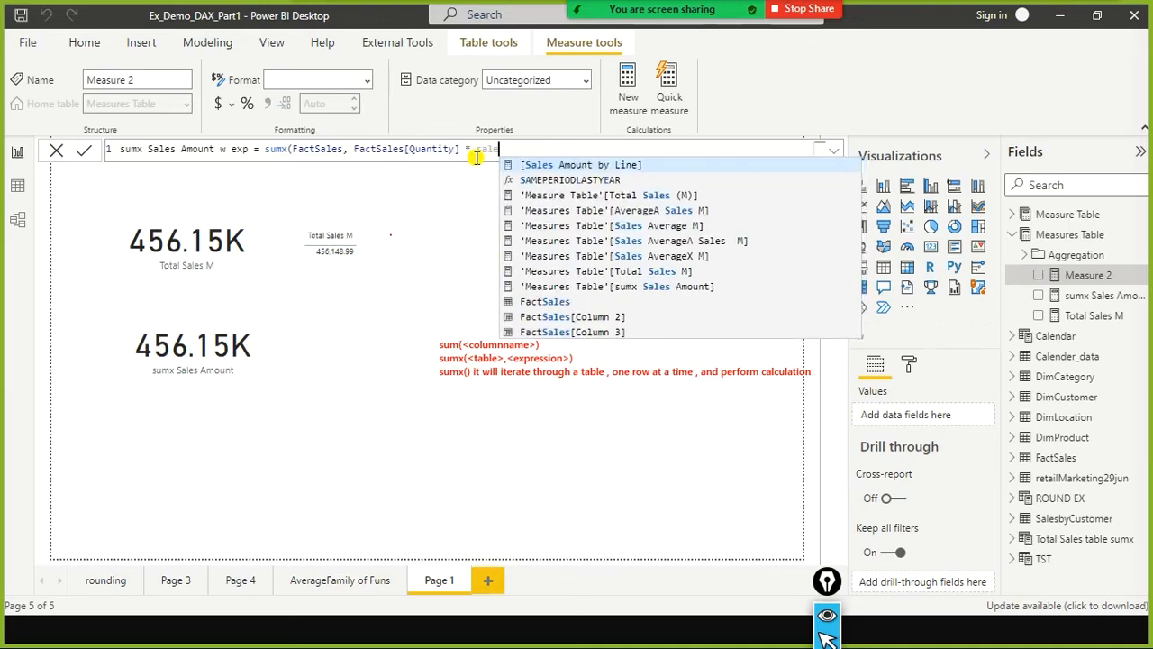
Step: Multiply the quantity by FactSales[List Price] and close the SUMX formula with a parenthesis
type("actsales[")
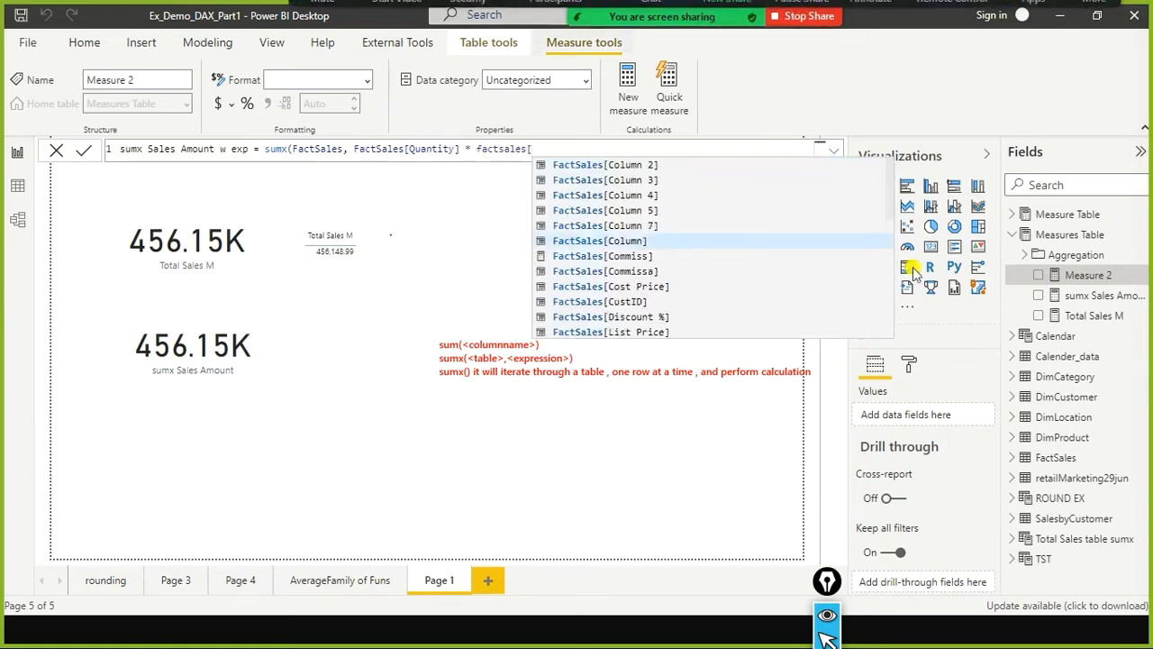
key("Escape")
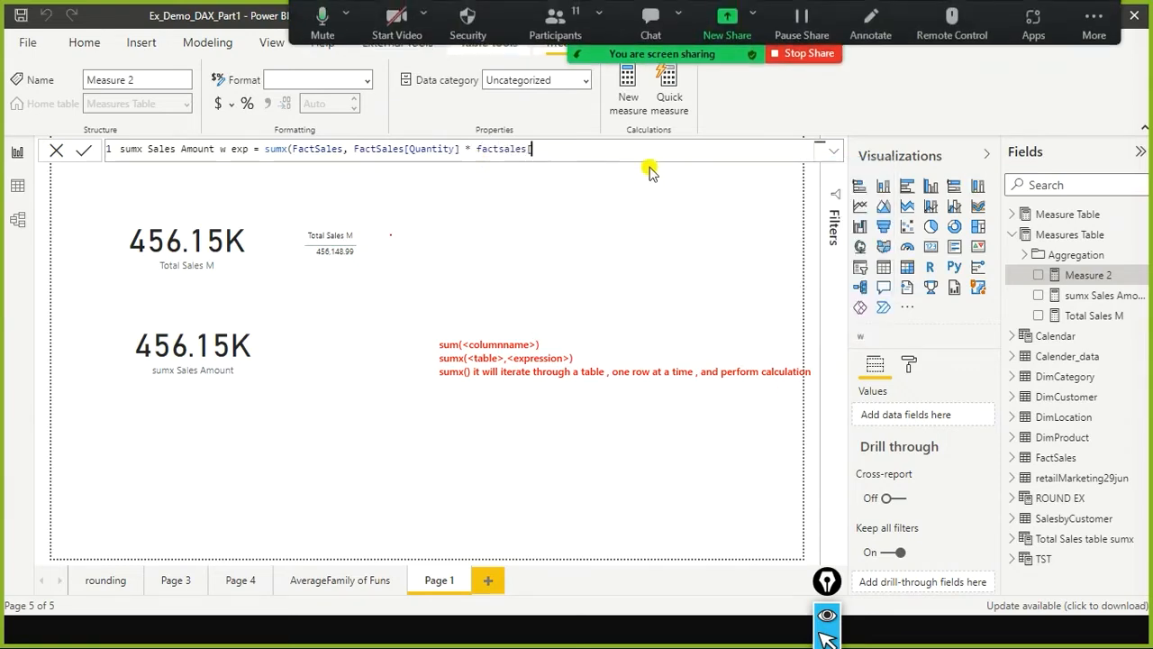
type("p")
key("BackSpace")
type("les[List")
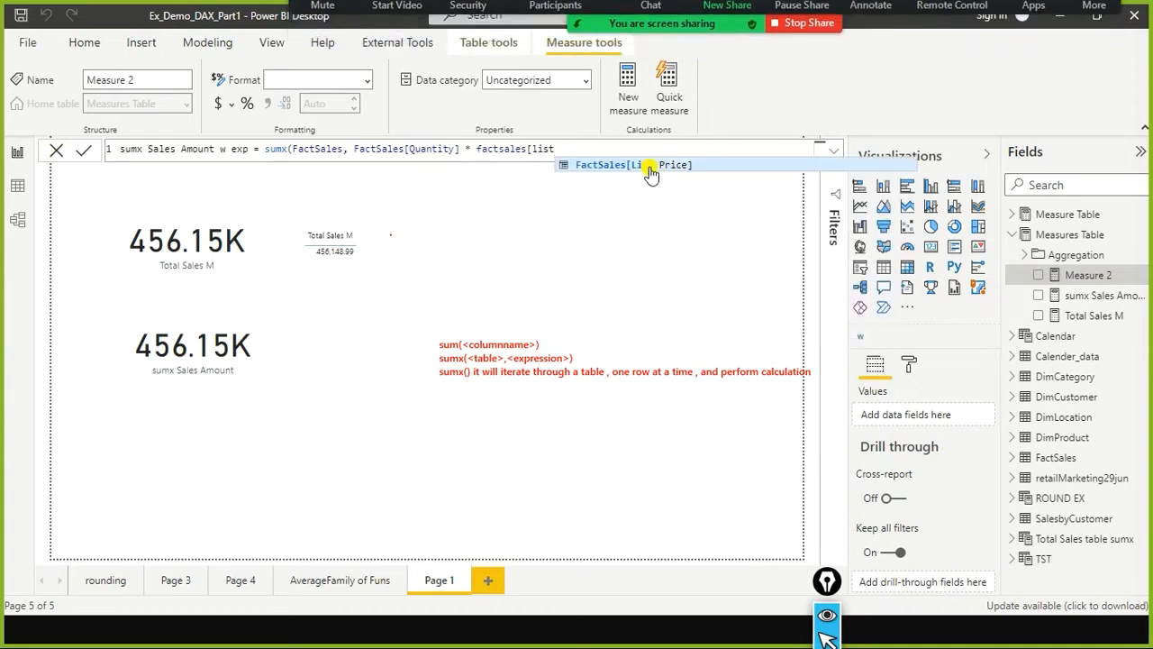
left_click(650, 167)
type(")")
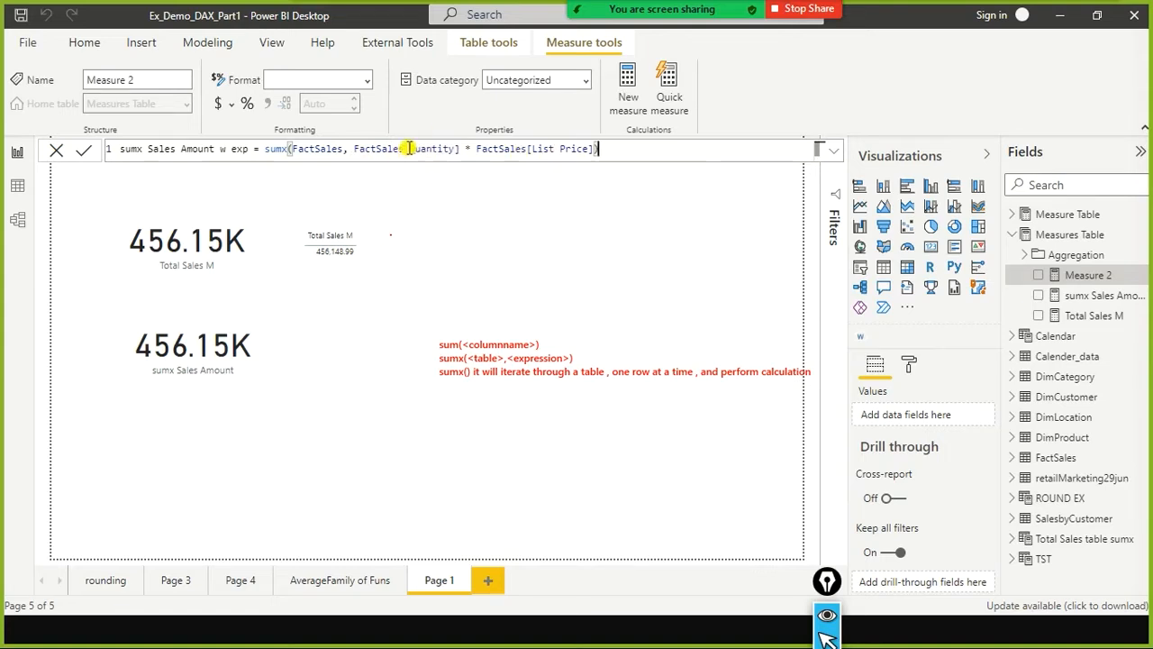
Step: Examine the SUMX function and its row expression FactSales[Quantity] * FactSales[List Price] by highlighting them in the formula
left_click_drag(353, 149, 592, 149)
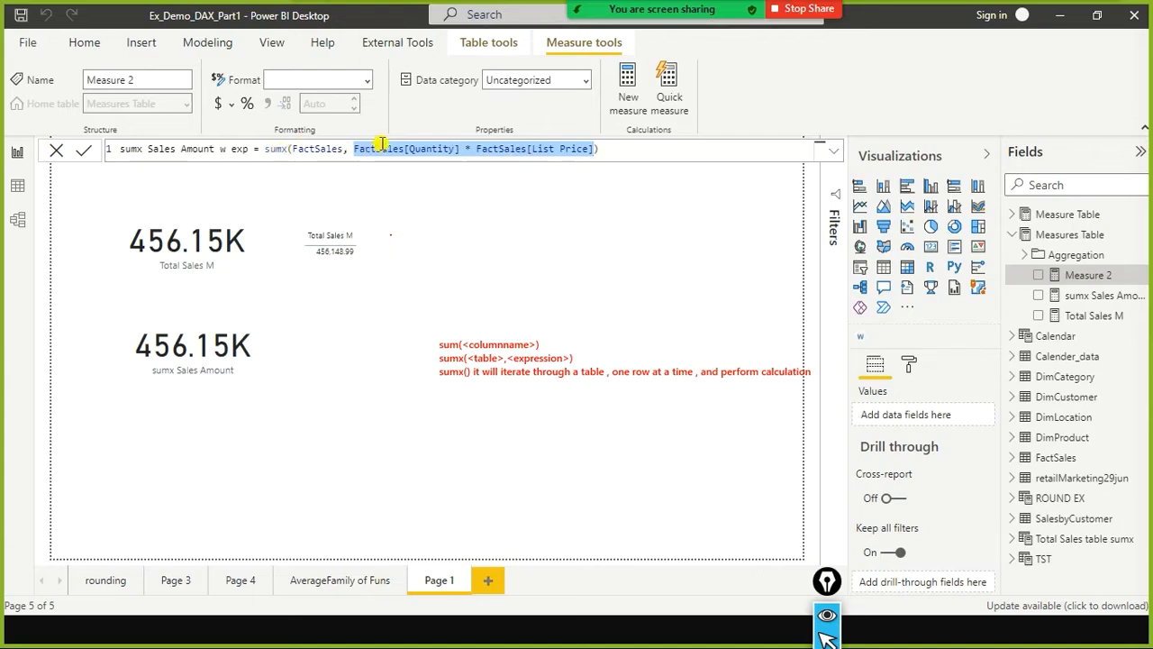
left_click(289, 149)
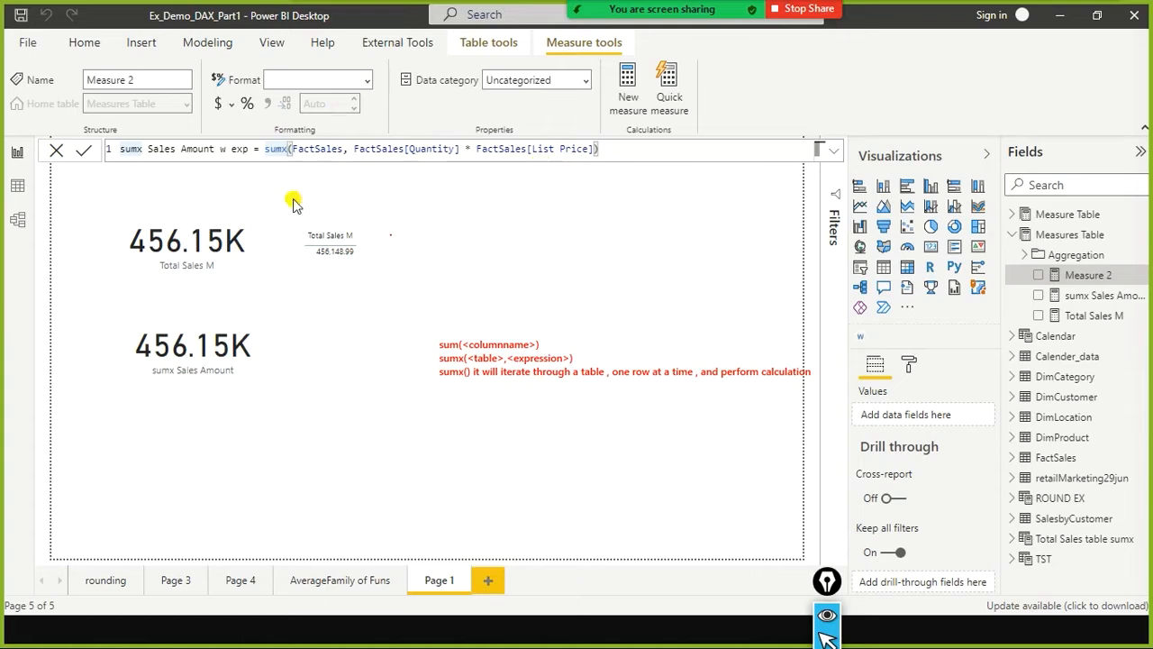
type("])")
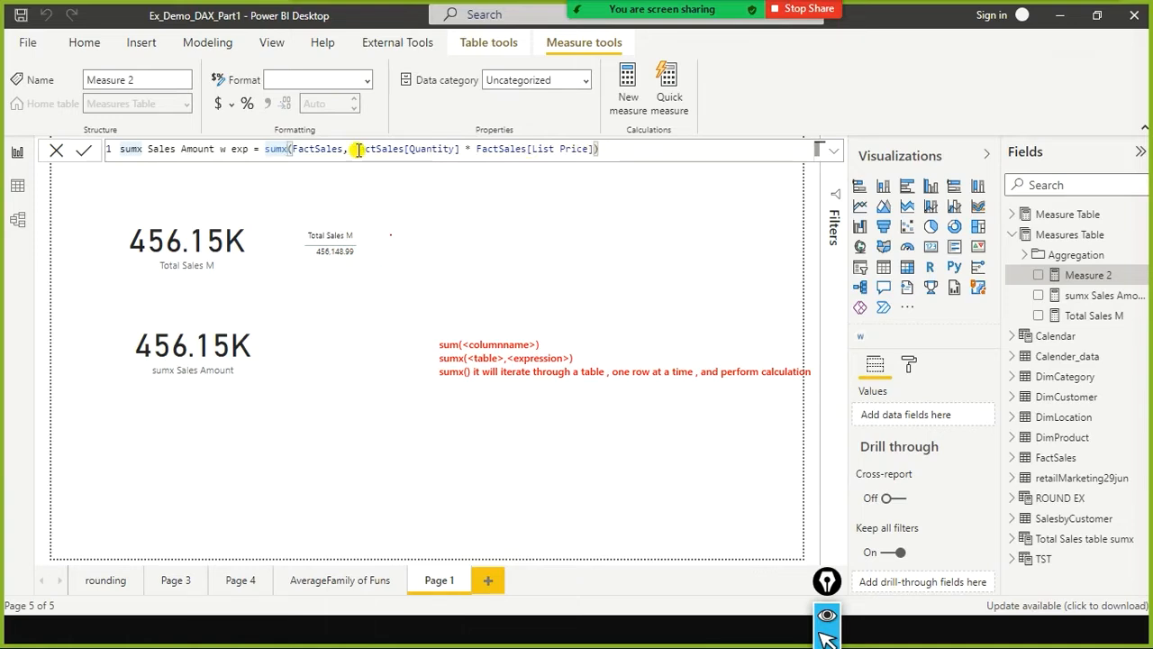
left_click_drag(355, 149, 588, 149)
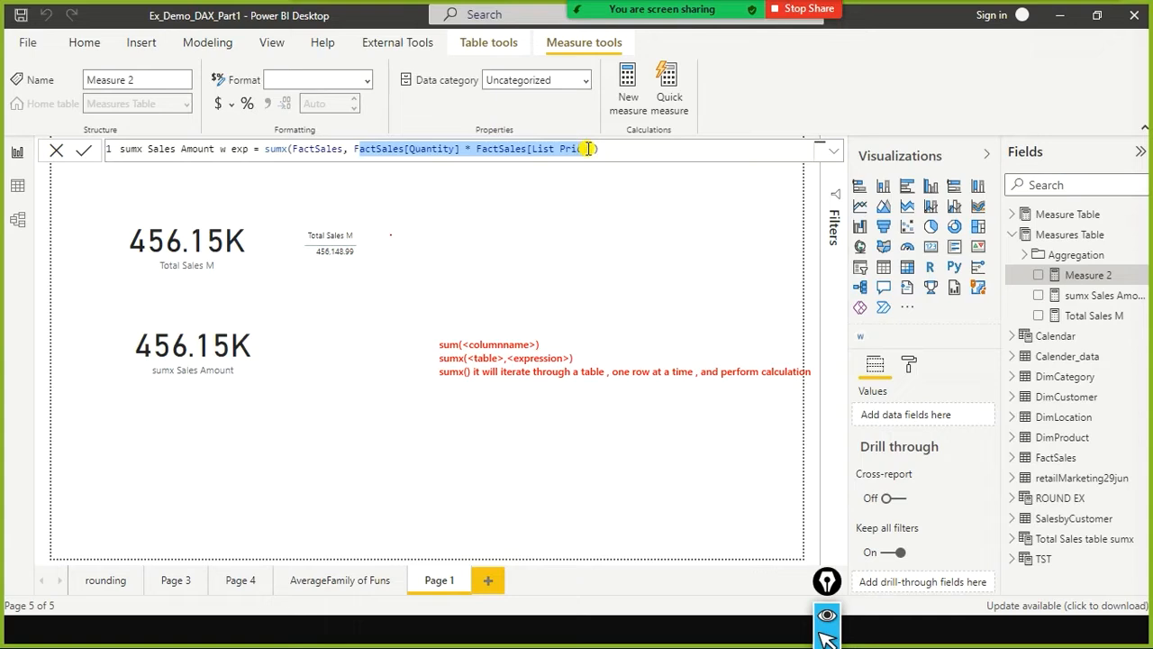
left_click_drag(587, 149, 591, 148)
left_click(688, 160)
left_click_drag(350, 148, 583, 148)
left_click(662, 152)
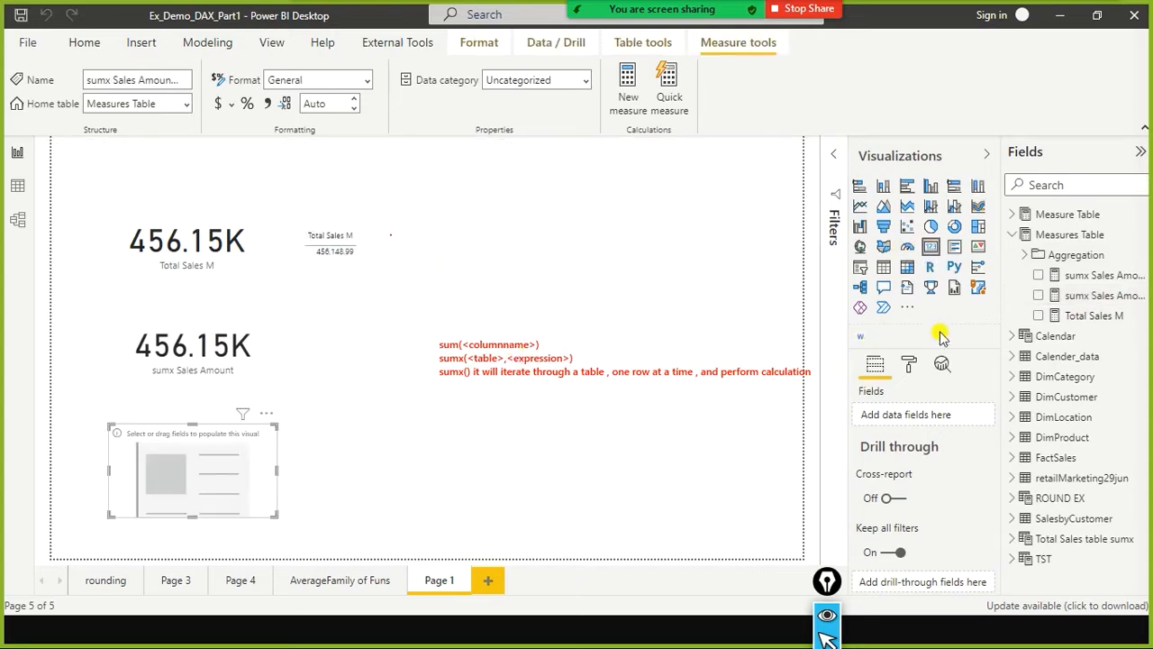
Step: Populate the empty card with the "sumx Sales Amount w exp" measure from Measures Table
left_click(1113, 281)
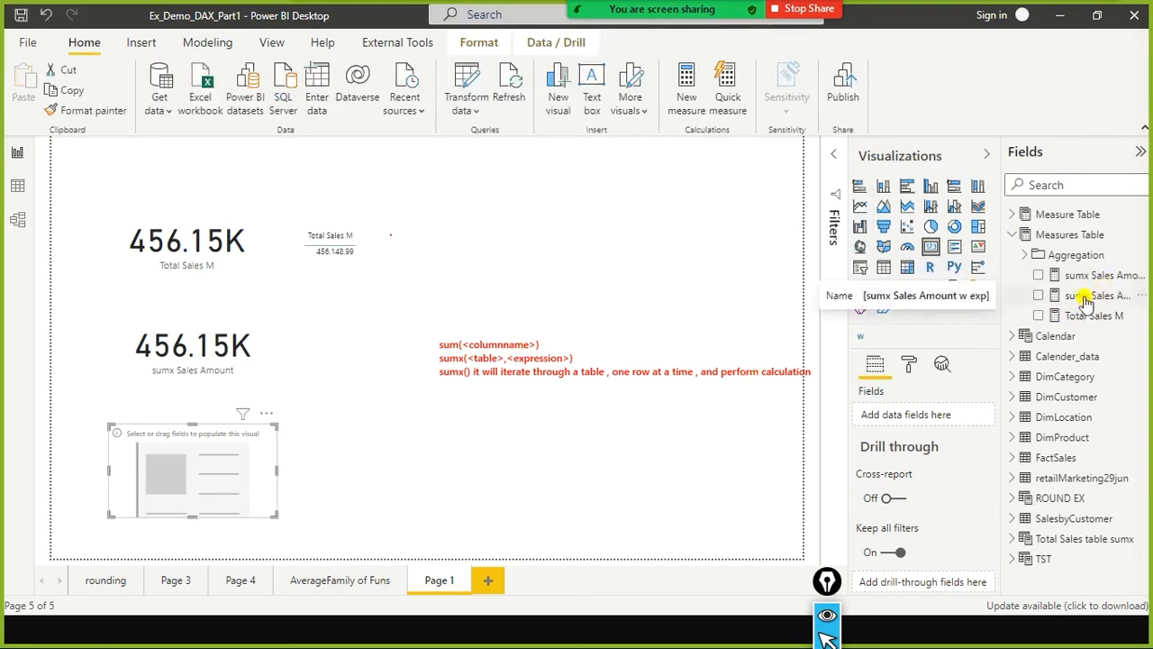
left_click_drag(1085, 300, 200, 476)
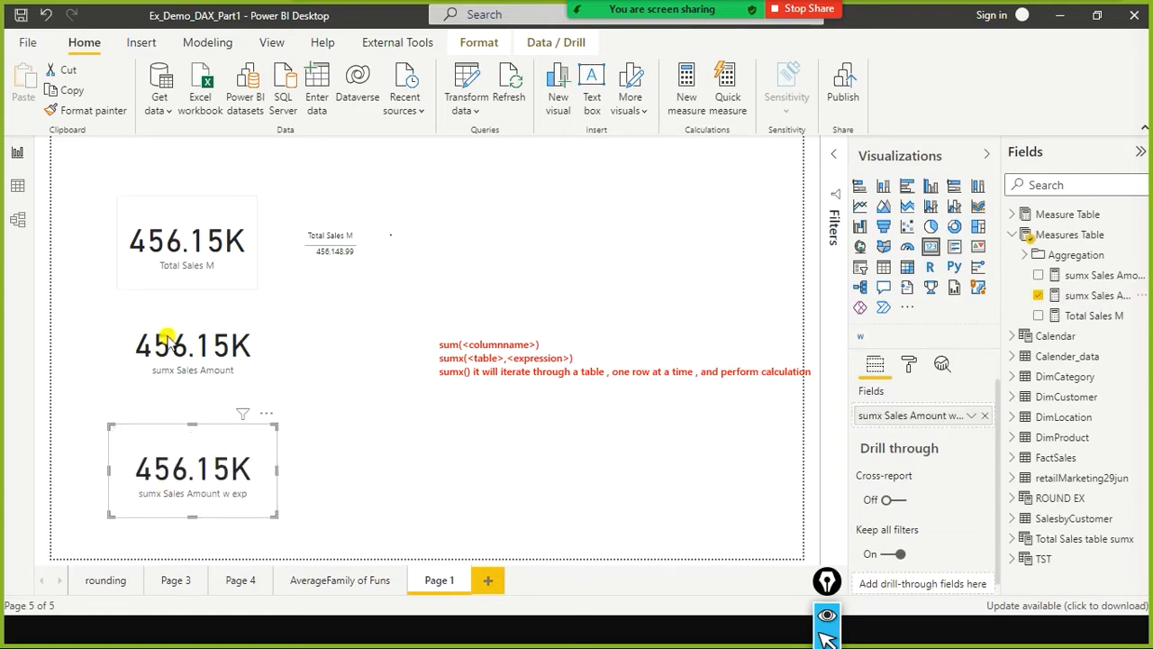
Step: Examine the FactSales table's columns in the data view, including List Price, Quantity and Sales Amount, and return to the report page
left_click(17, 186)
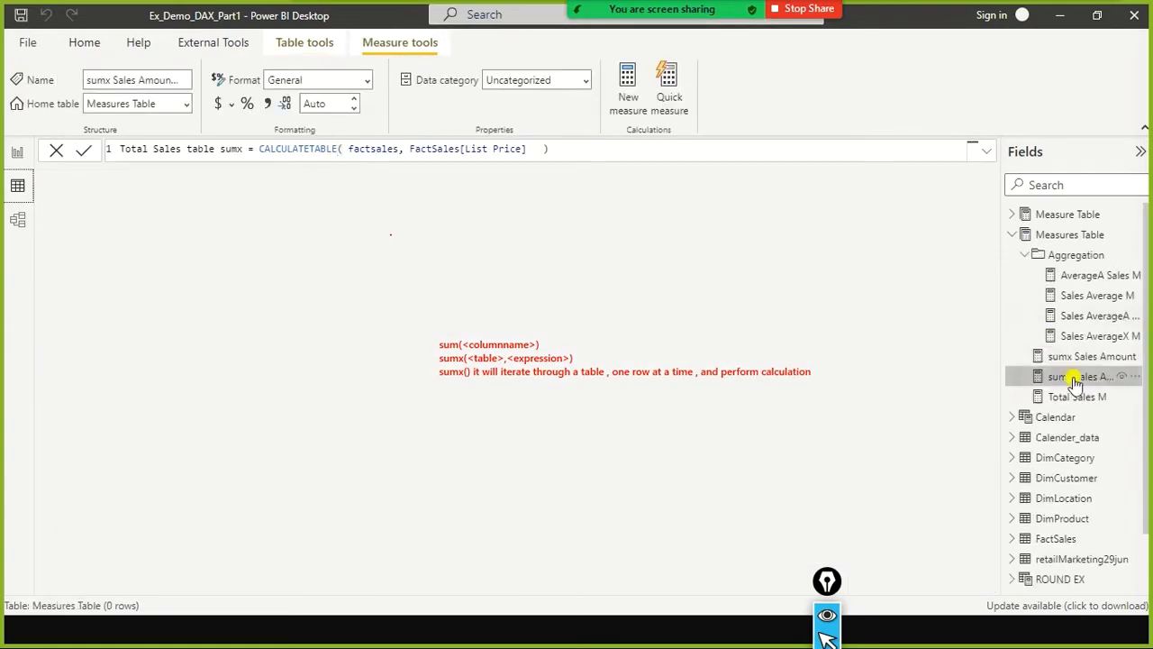
scroll(1059, 306, "down", 1)
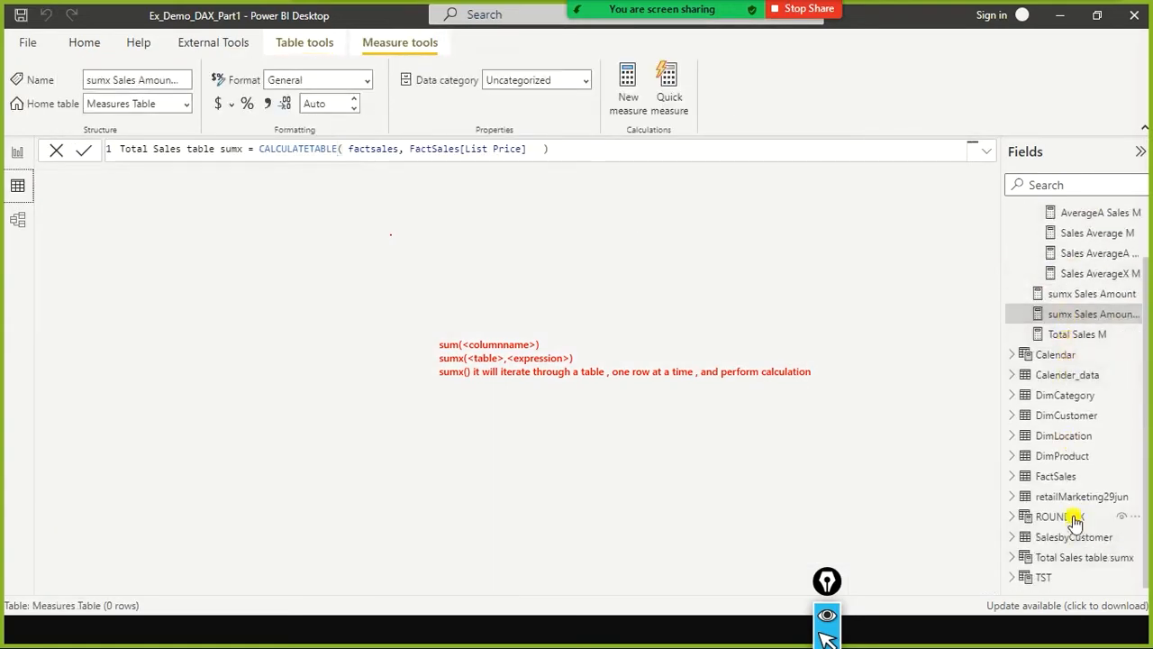
left_click(1059, 476)
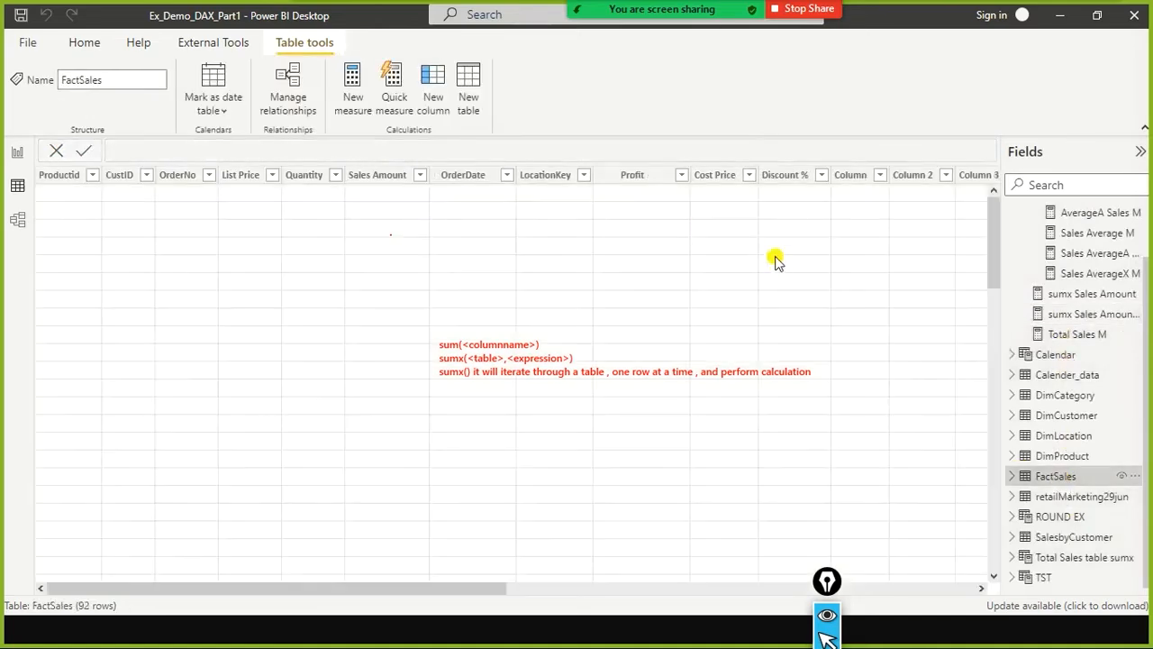
left_click_drag(405, 586, 906, 556)
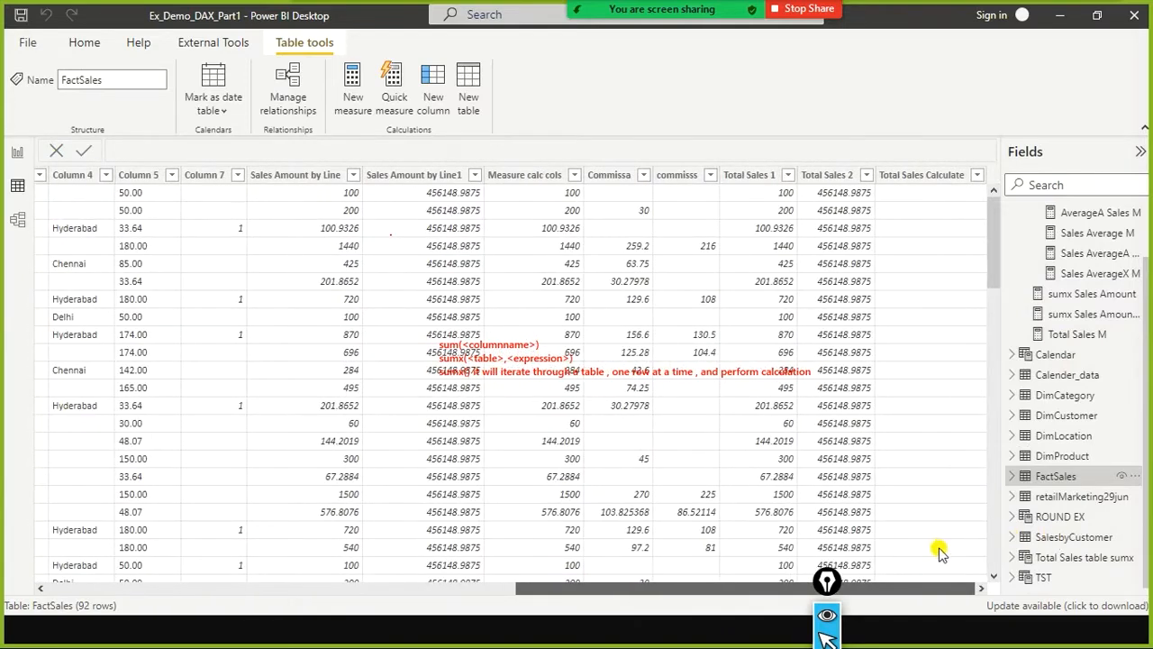
left_click_drag(874, 587, 538, 586)
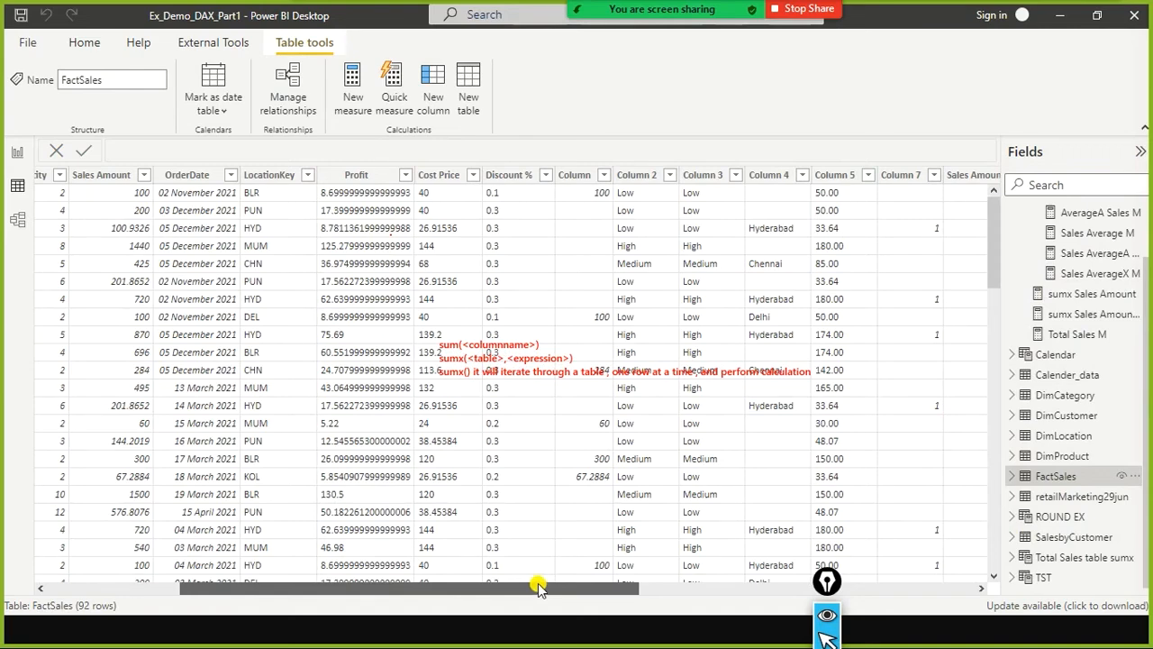
left_click_drag(538, 585, 13, 149)
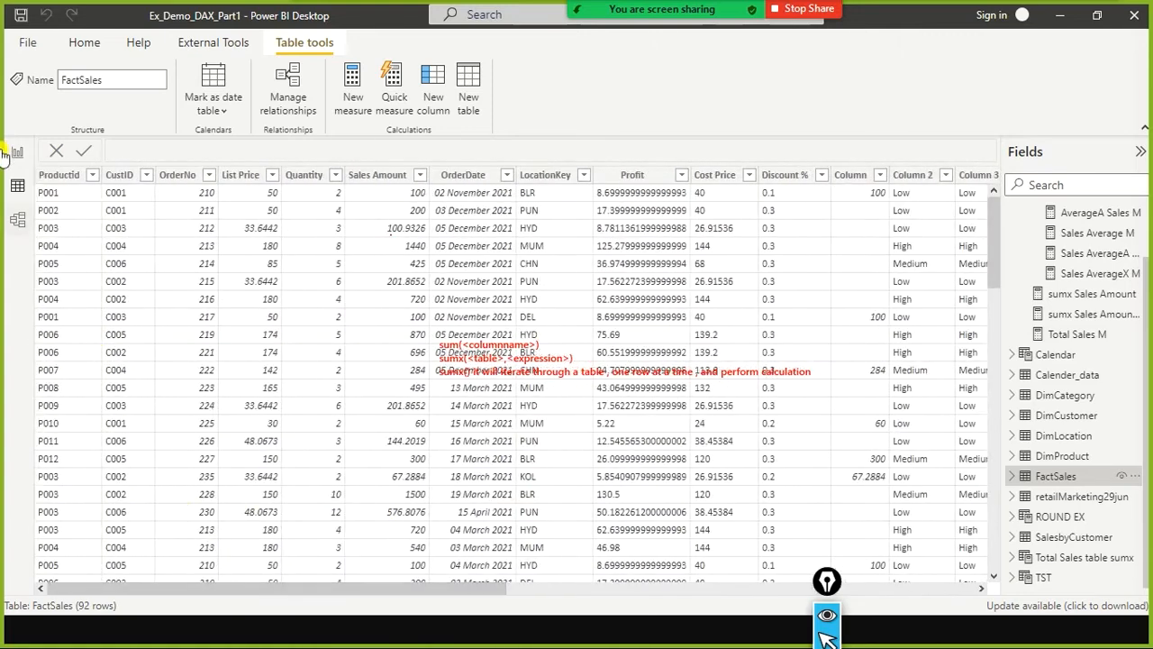
left_click(13, 149)
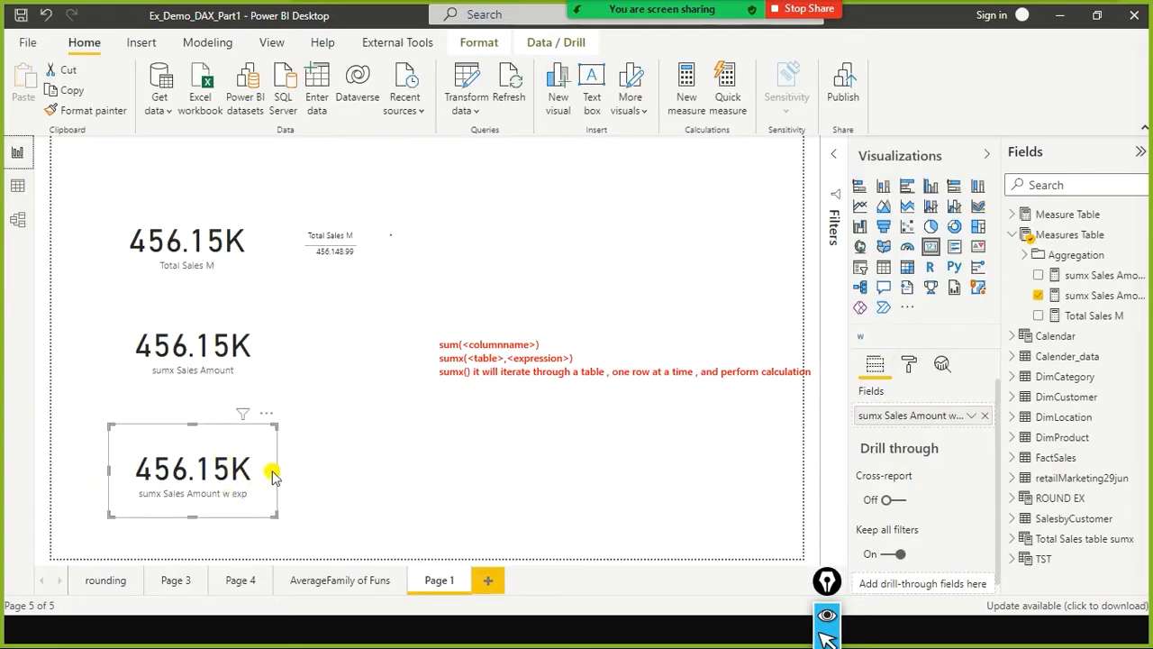
Step: Examine the "sumx Sales Amount w exp" formula, highlighting the SUMX call and its FactSales table argument
left_click(1106, 302)
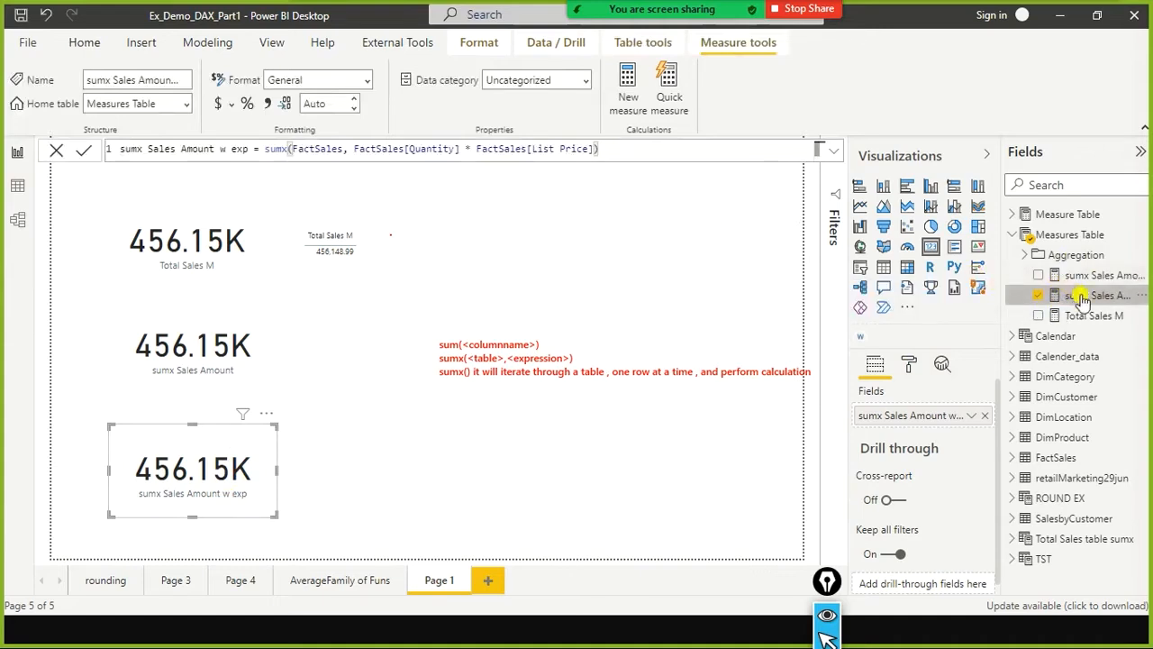
left_click_drag(622, 149, 263, 155)
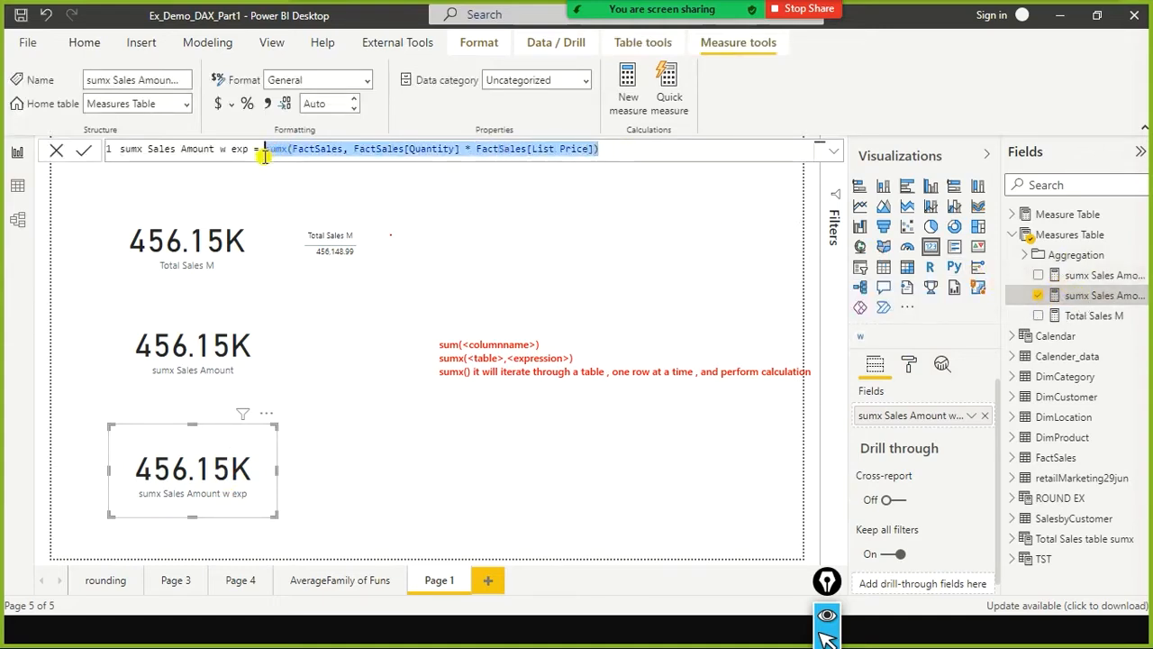
left_click(650, 153)
left_click(319, 150)
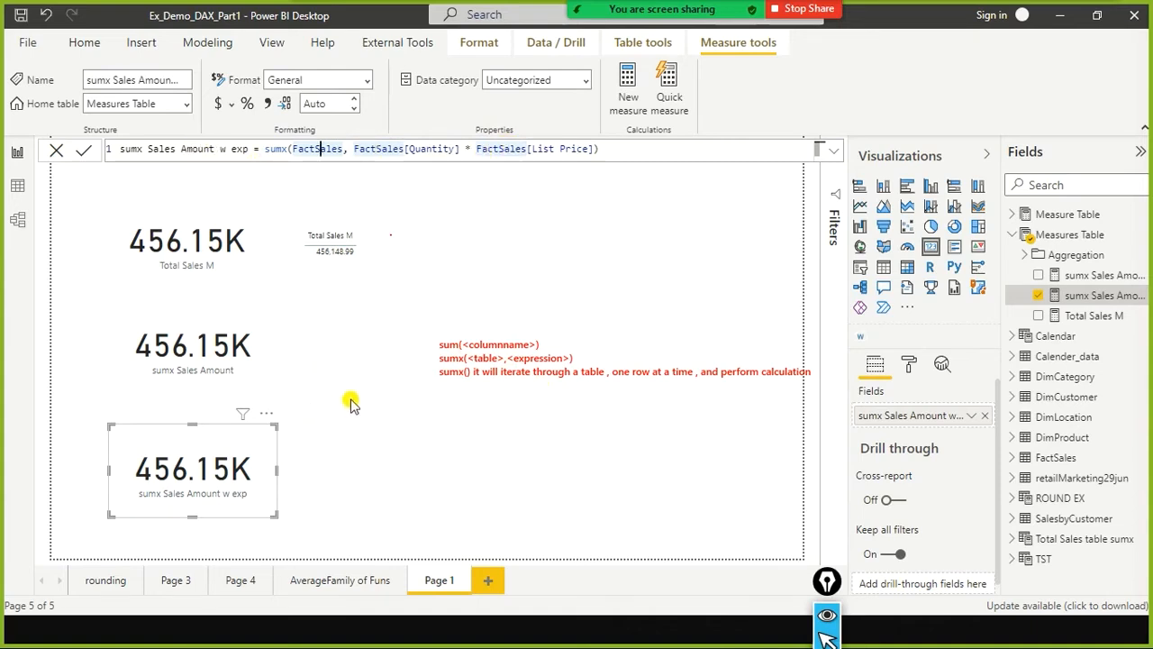
Step: Compare the formulas behind the sumx Sales Amount and Total Sales M cards, looking at the SUMX table and column arguments versus SUM
left_click(261, 360)
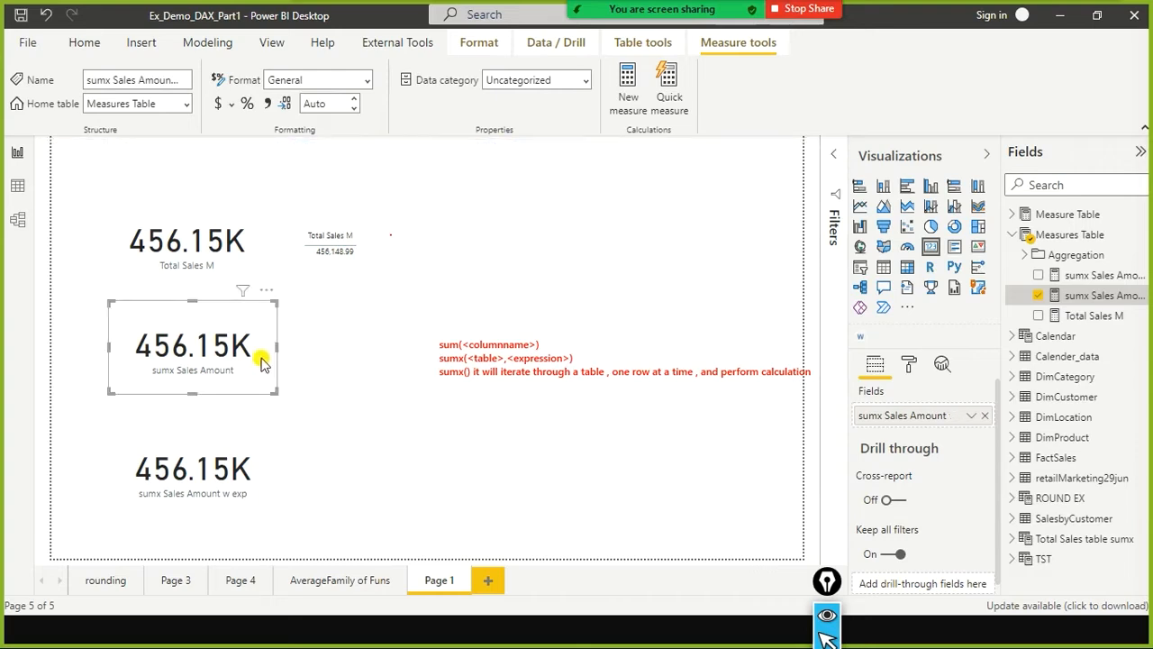
left_click(1098, 275)
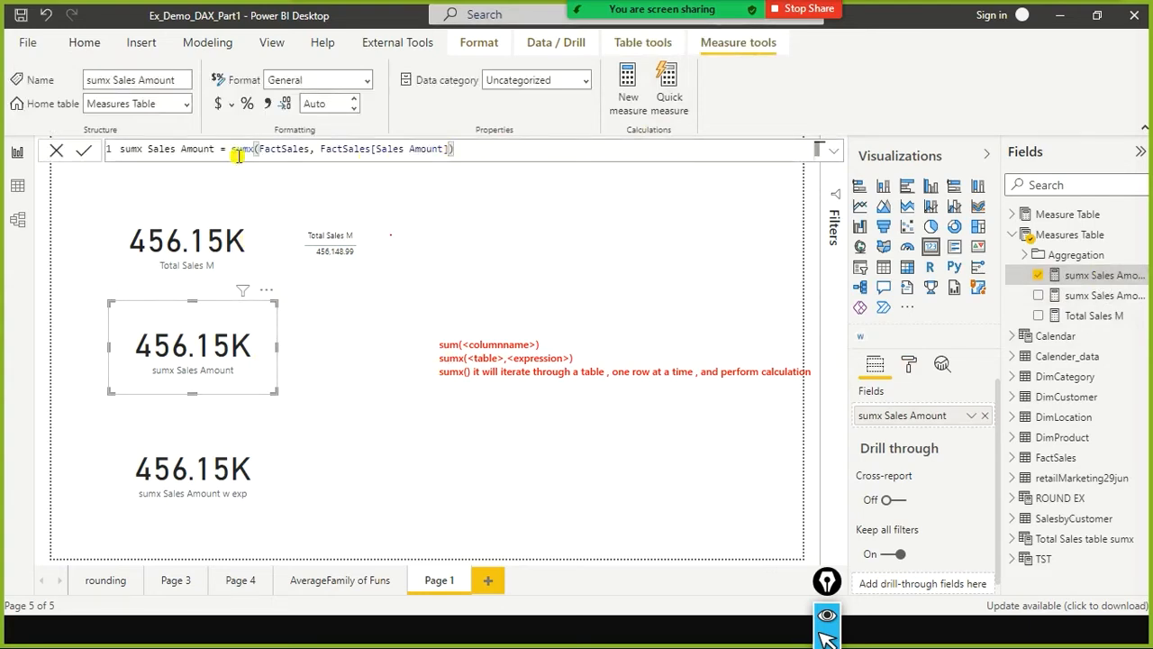
left_click(225, 247)
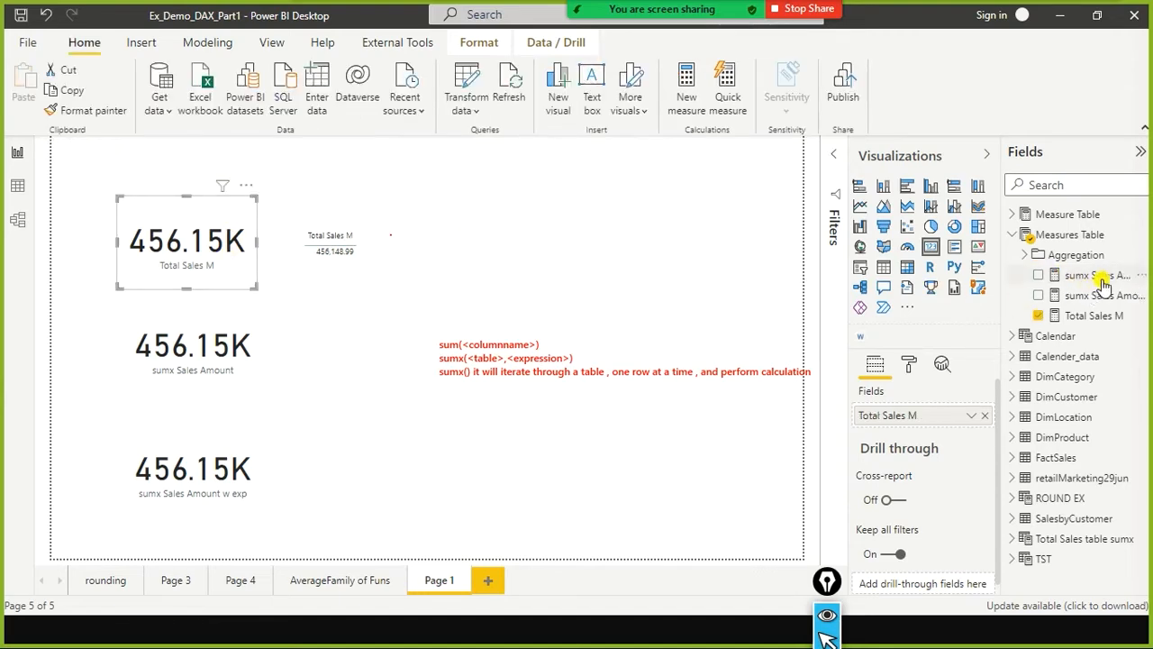
left_click(1076, 315)
left_click(245, 151)
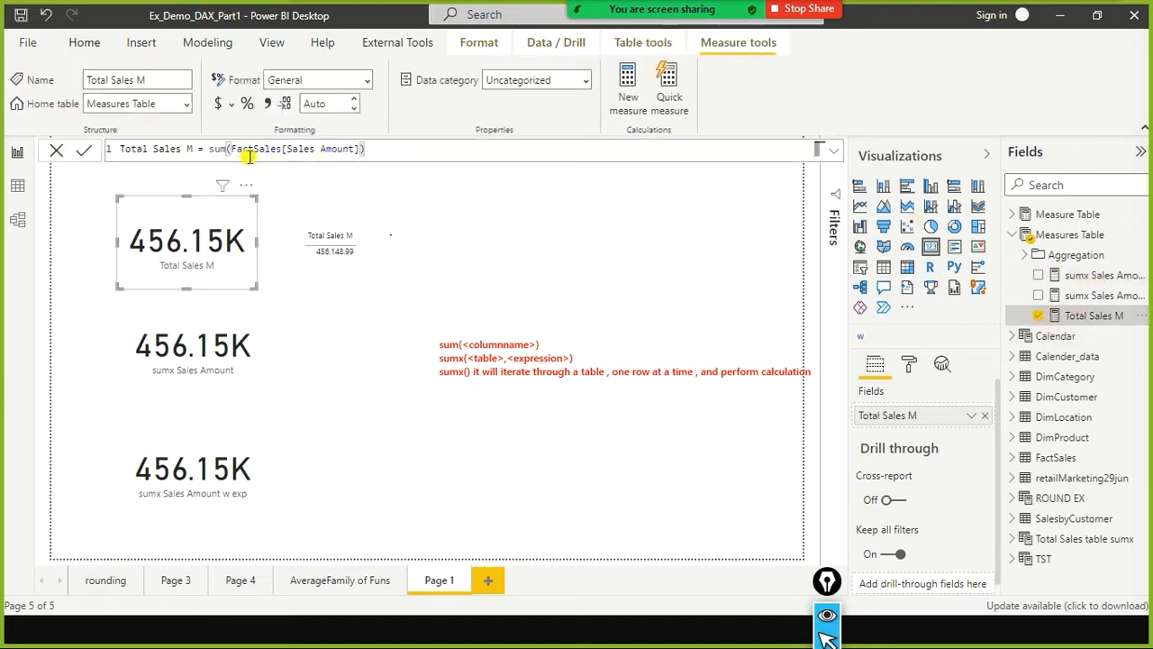
left_click(232, 315)
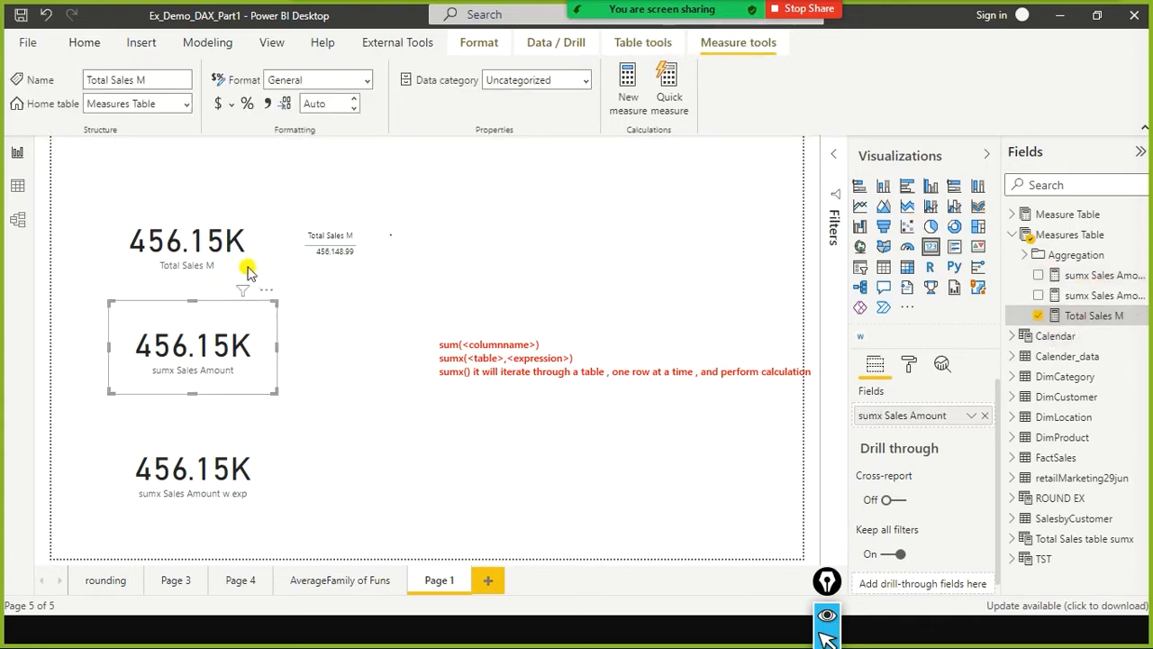
left_click(1095, 275)
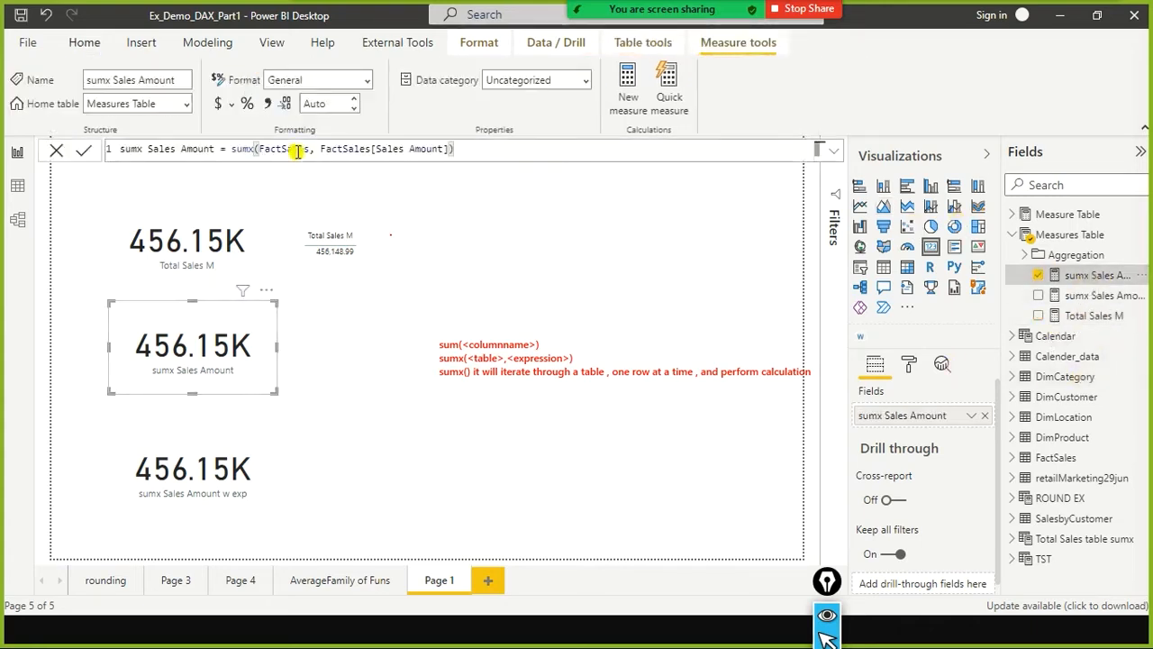
left_click_drag(343, 149, 461, 151)
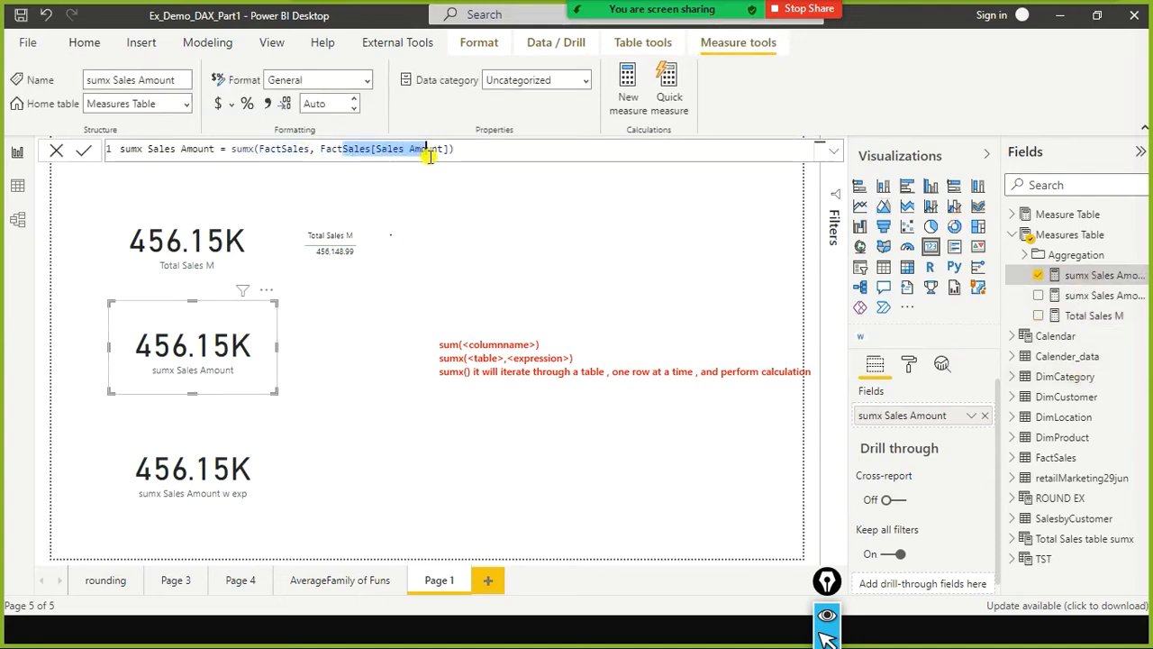
left_click(503, 151)
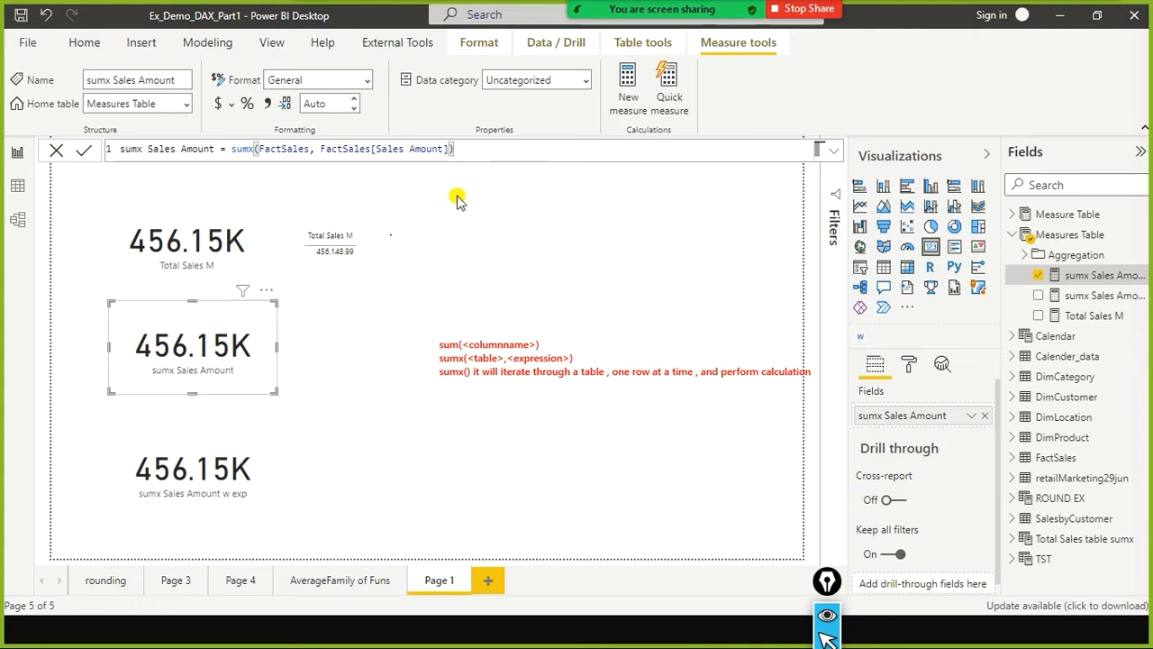
left_click(194, 279)
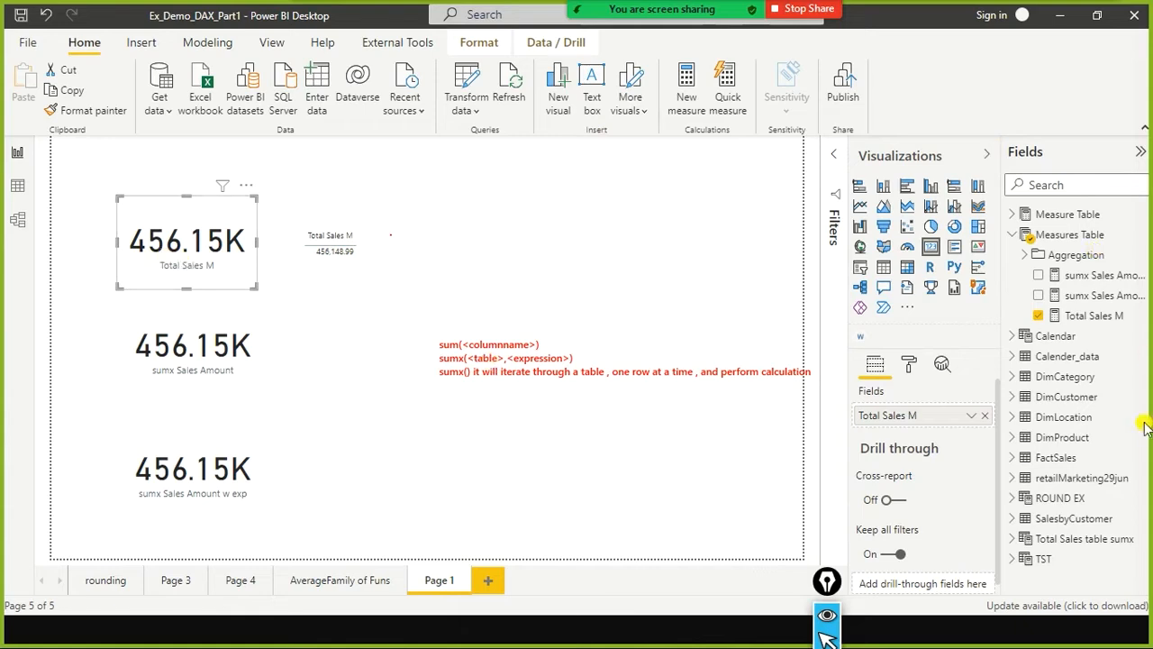
left_click(1087, 315)
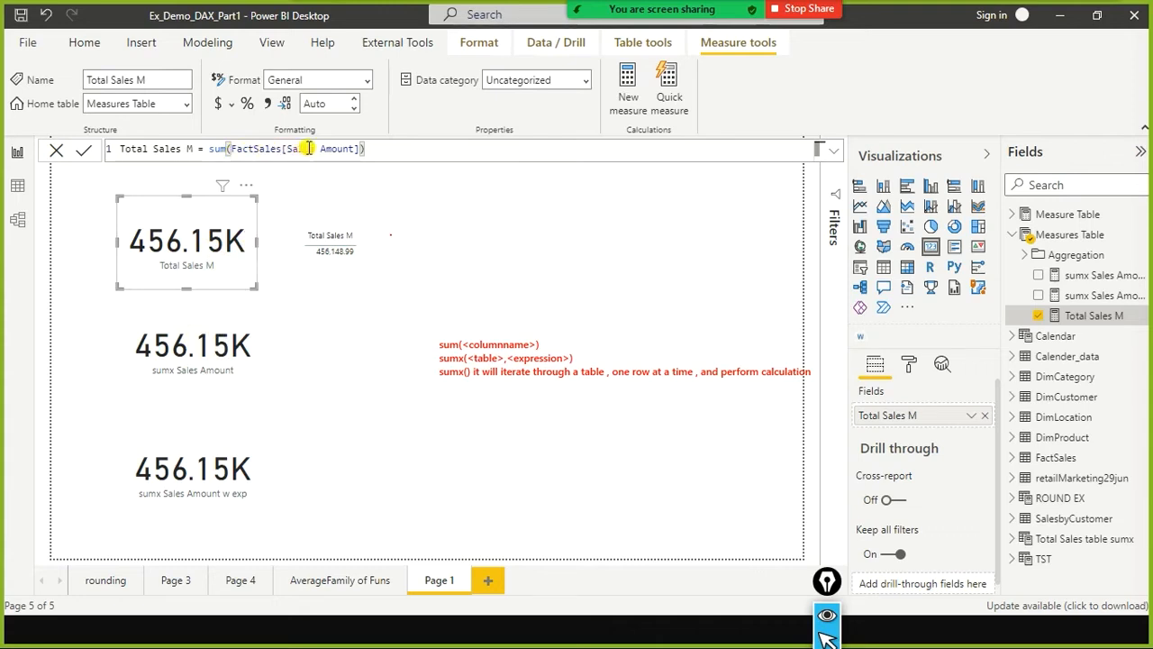
left_click(219, 374)
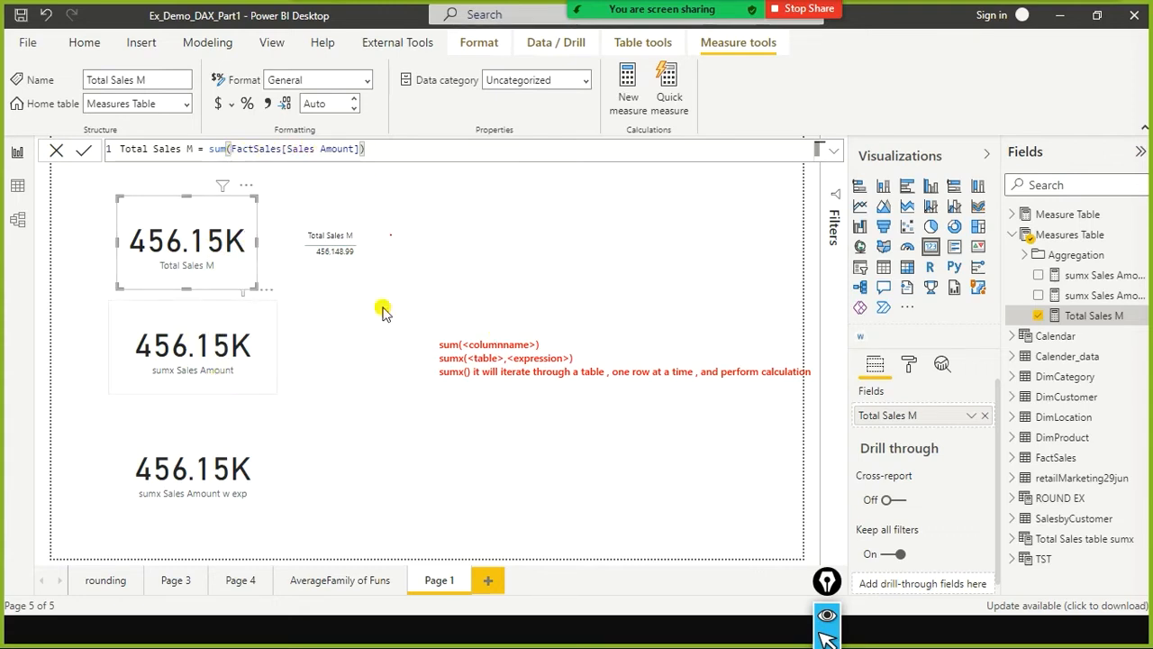
left_click(1096, 279)
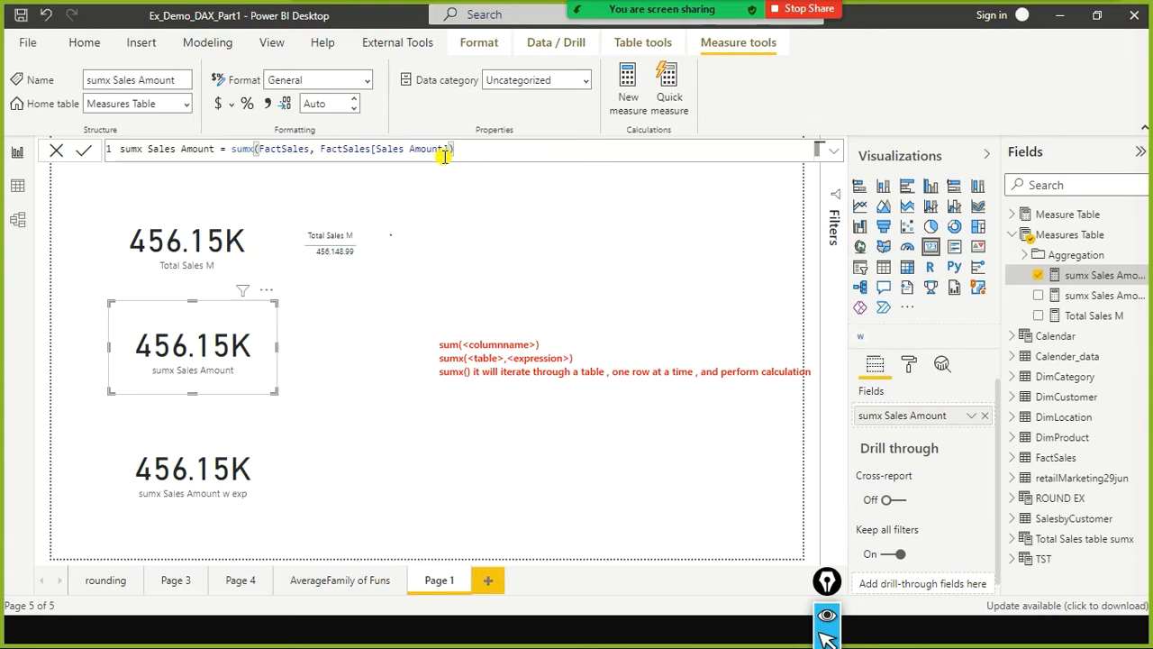
left_click(207, 443)
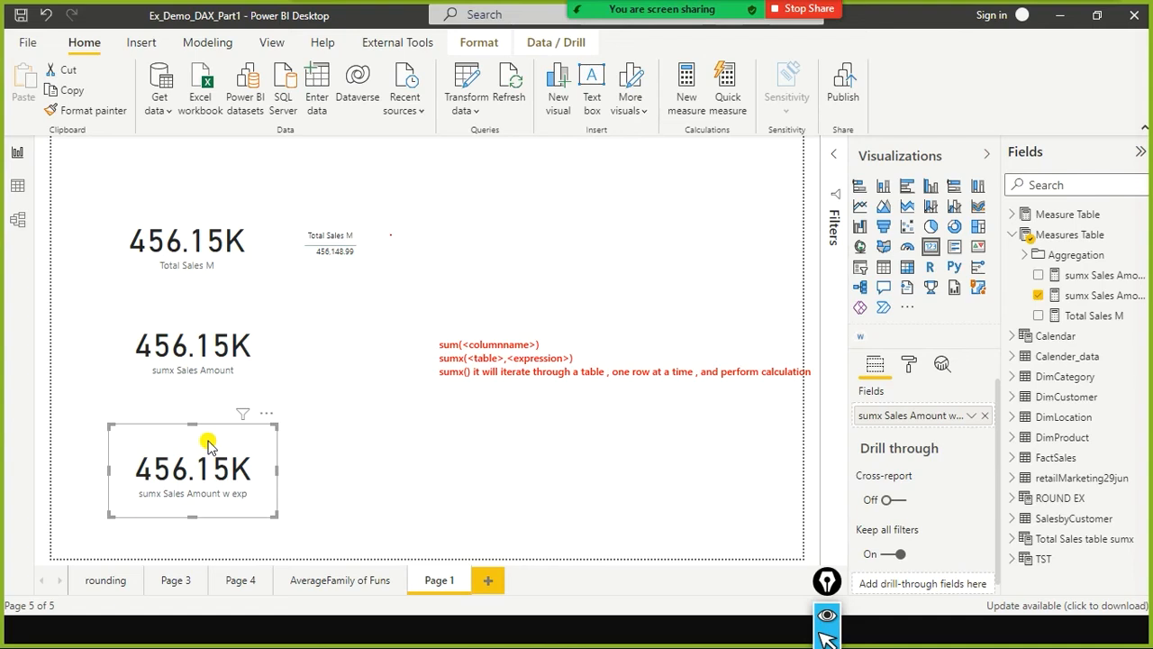
Step: Write the annotation line 'first the table "fact sales" scanned' beneath the existing red SUMX notes
left_click(449, 400)
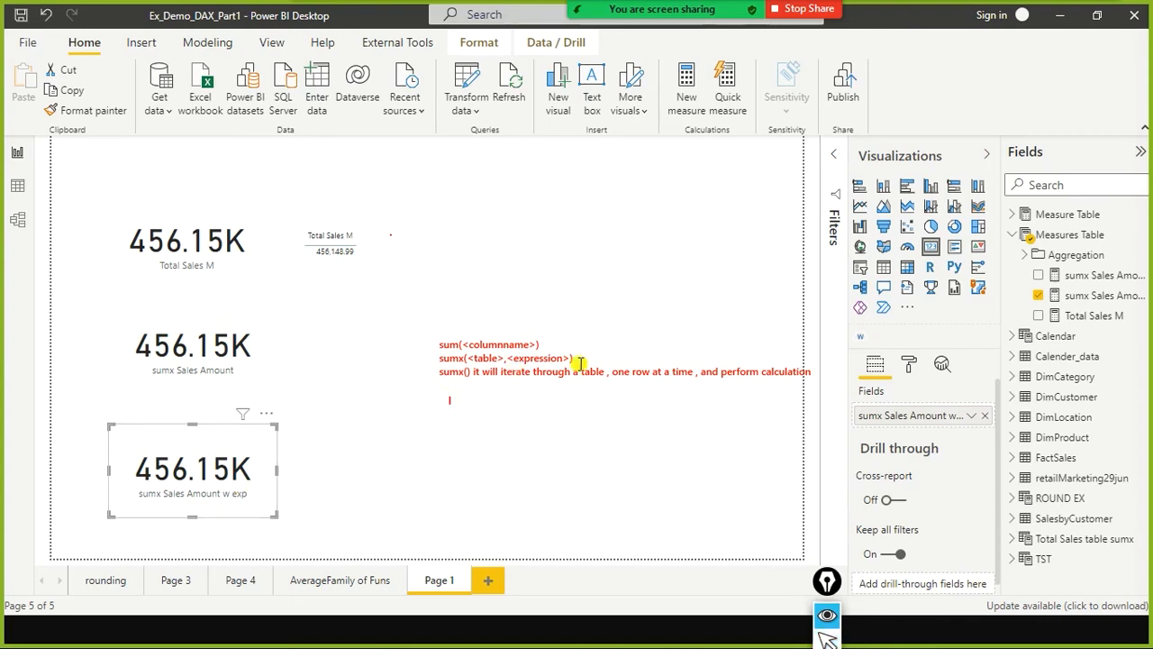
type("fi")
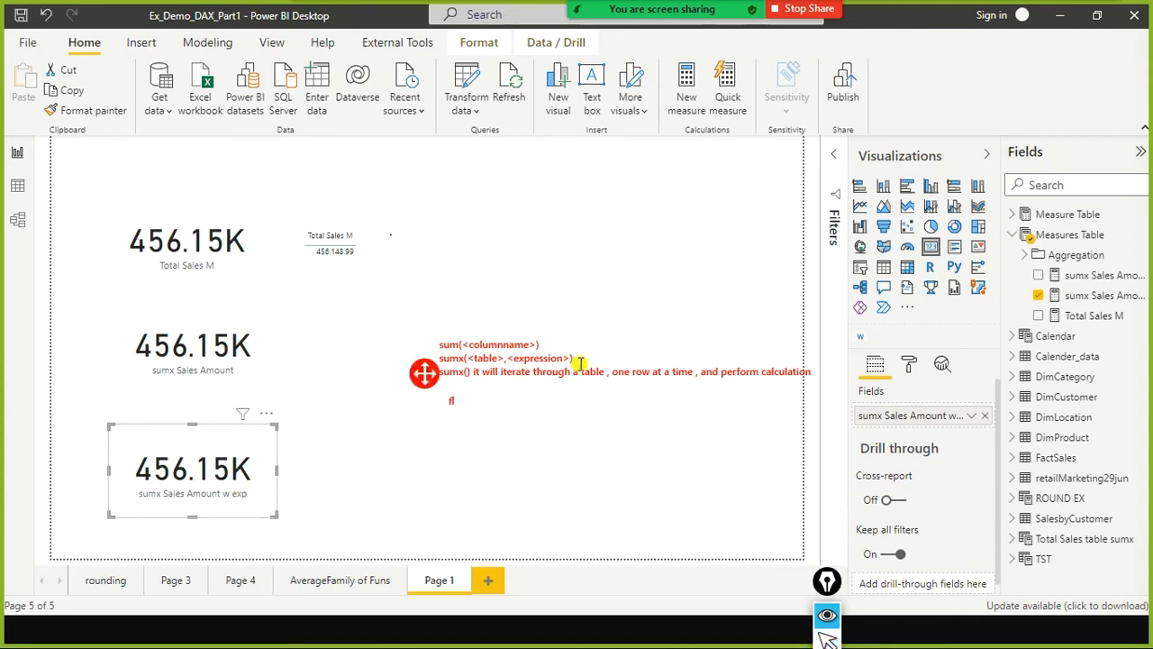
type("rt the table ")
type("\"")
type("fact sales")
type(" is")
key("BackSpace")
key("BackSpace")
key("BackSpace")
type("\" scannel")
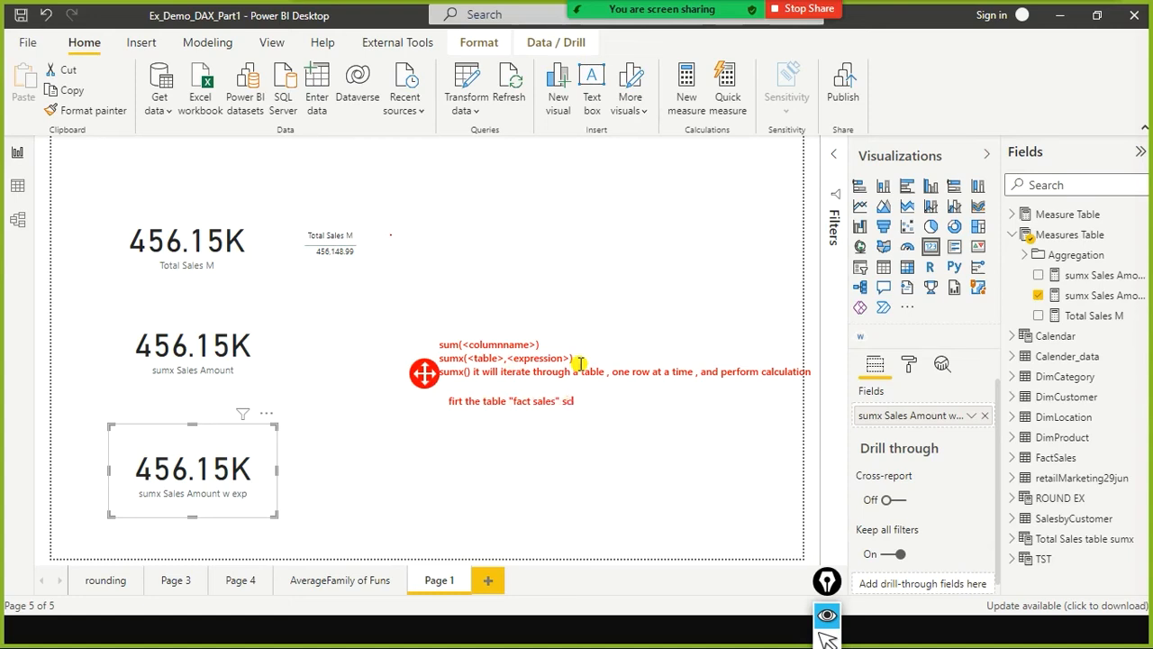
key("BackSpace")
type("d")
key("Return")
key("Right")
key("Right")
type("s")
key("Down")
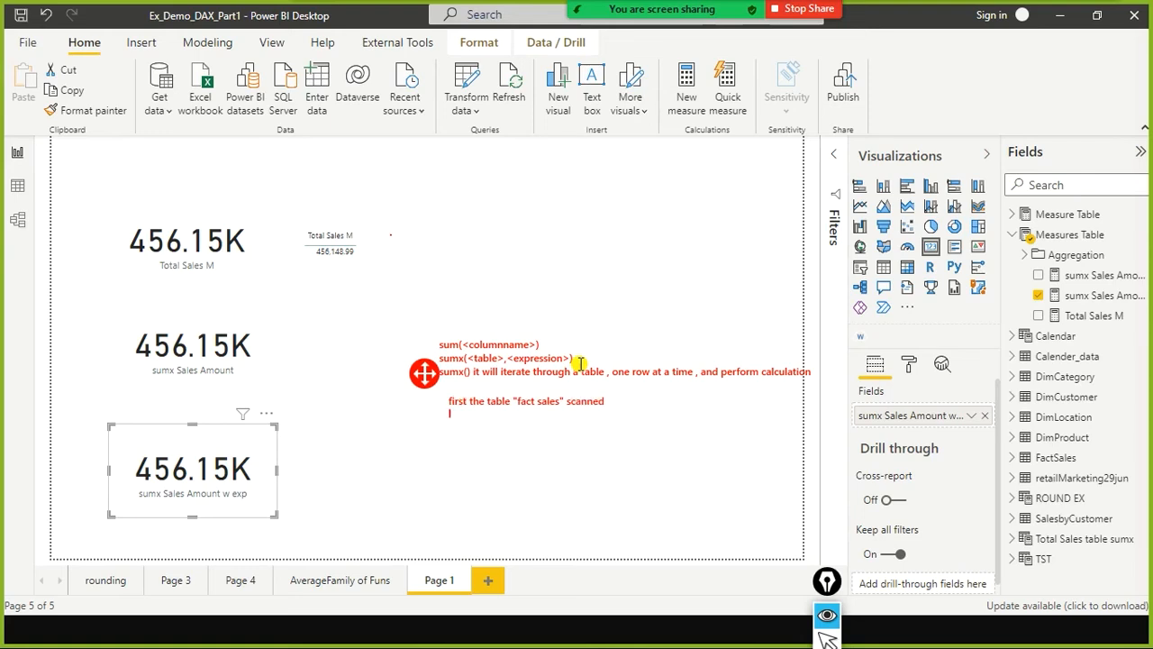
Step: Add a second annotation line reading 'for every row in this "virtual table" , the expressin is evaluated'
type("for every row in this \"virtu")
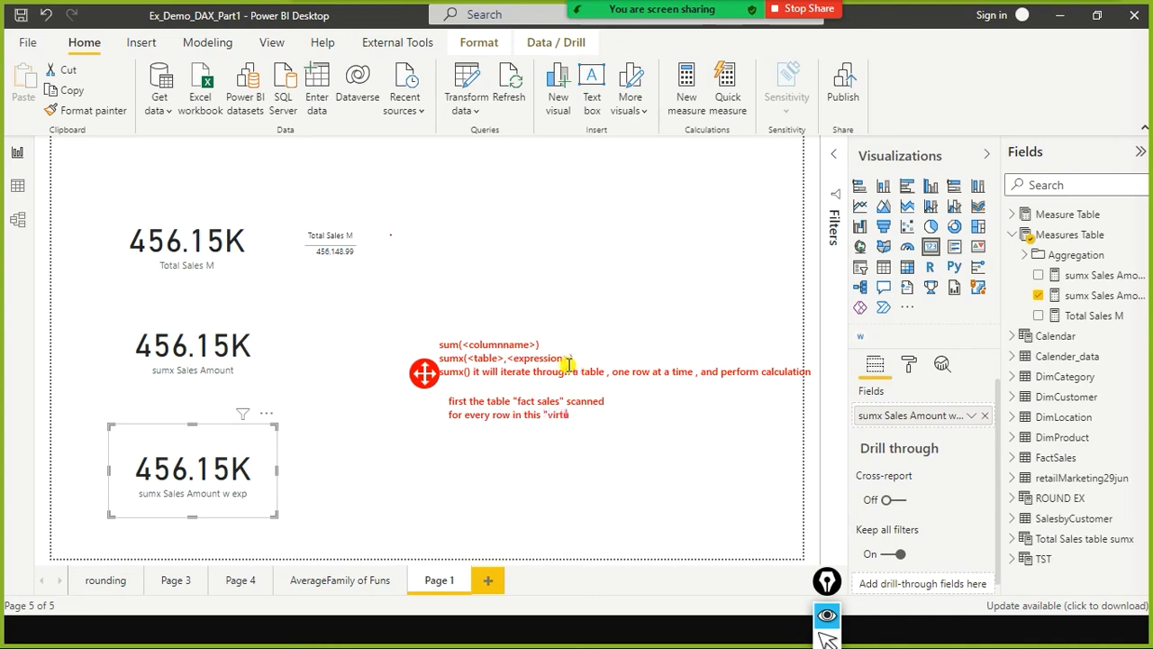
type("al tabe \"")
key("BackSpace")
key("BackSpace")
key("BackSpace")
key("BackSpace")
type("le\" , the expressin is e")
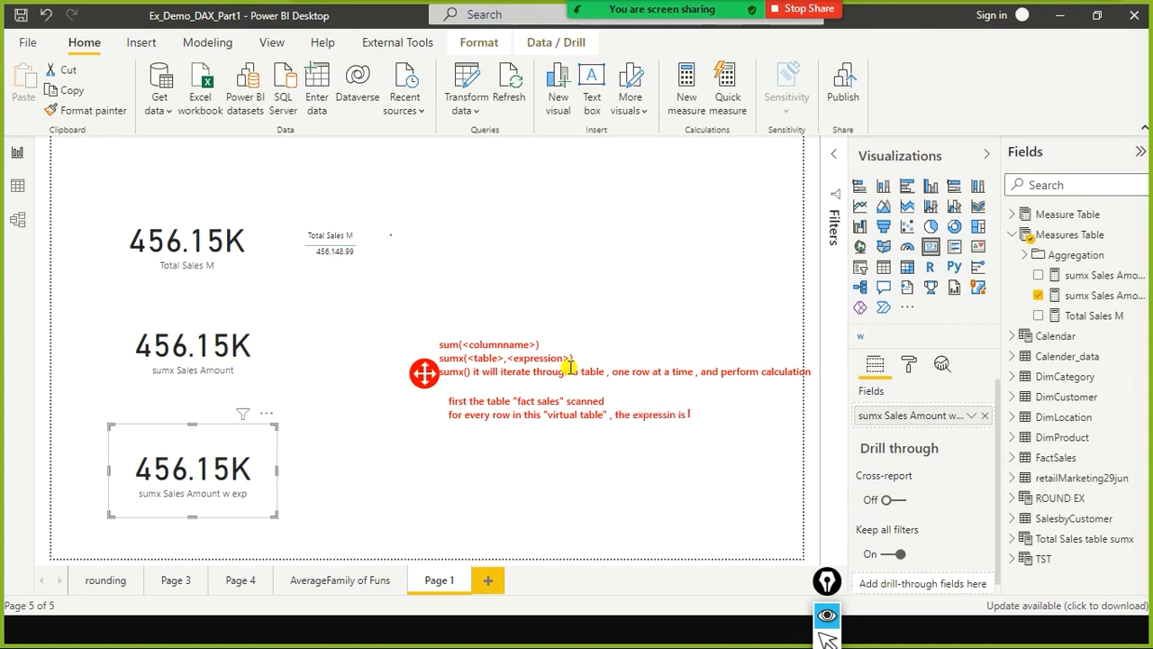
type("valuated")
Step: Finish the annotation with the lines "after the expressin have been evaluated for each row" and "the rows are aggregated"
key("Return")
type("the rows are alggregated")
key("ctrl+Left")
key("ctrl+Left")
key("ctrl+Left")
type("after the")
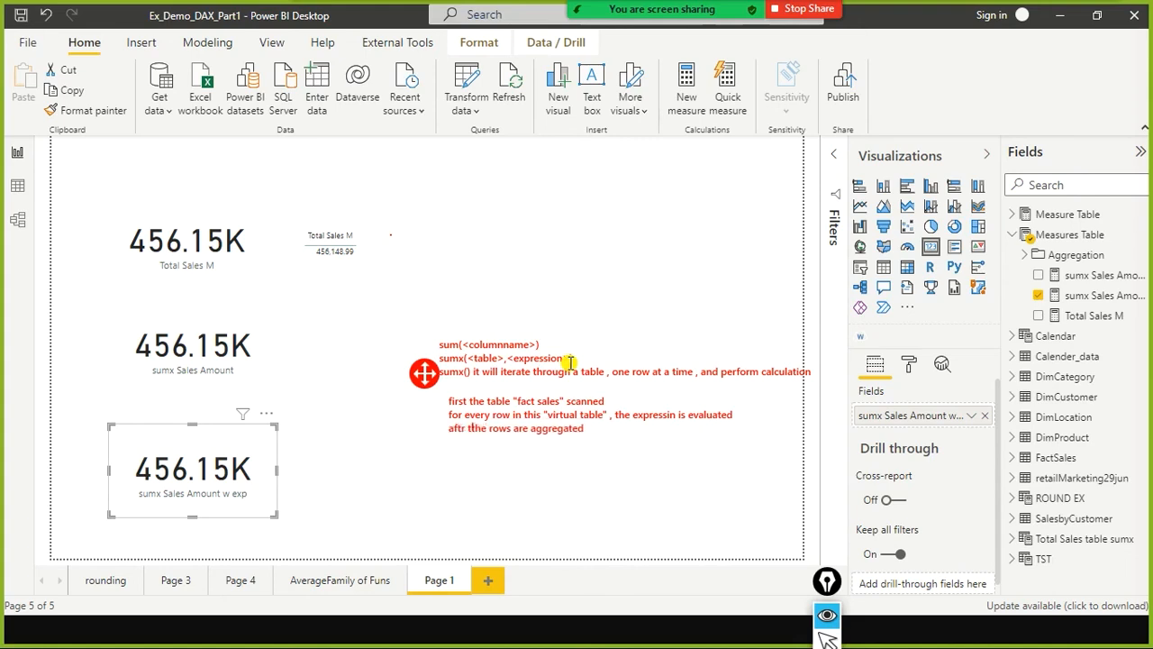
key("Left")
key("Left")
key("Left")
key("Left")
key("Left")
key("Left")
type("e")
key("Right")
key("Right")
key("Right")
key("Right")
key("Right")
key("Right")
type("expressin have be")
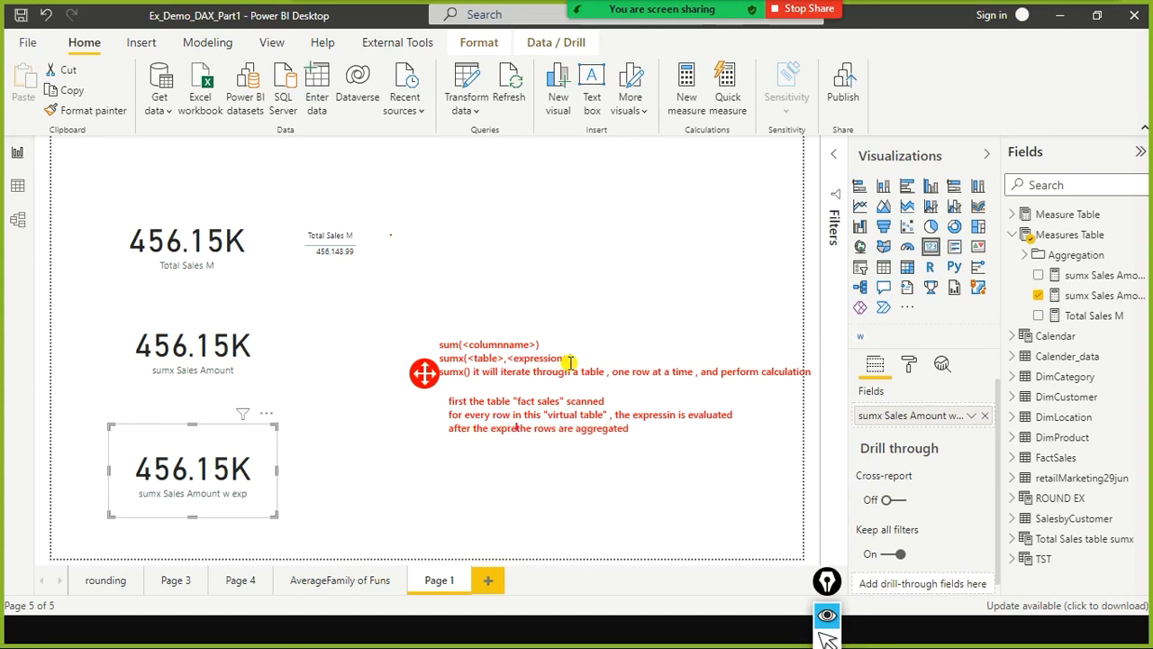
type("en evaluate")
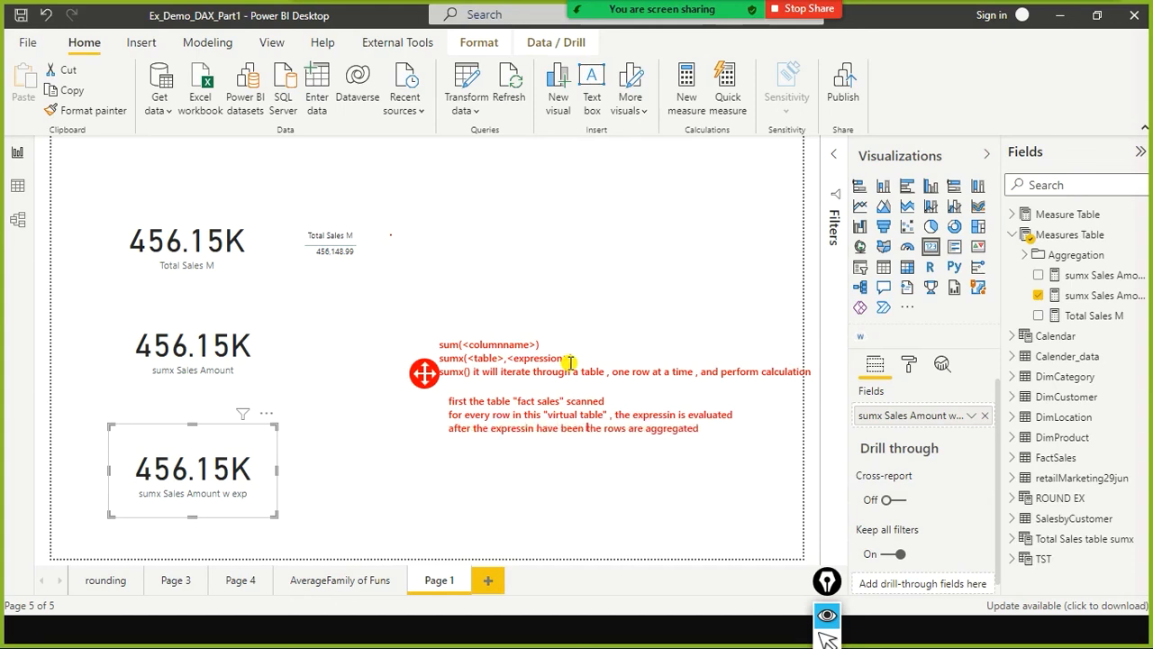
type("d for each row")
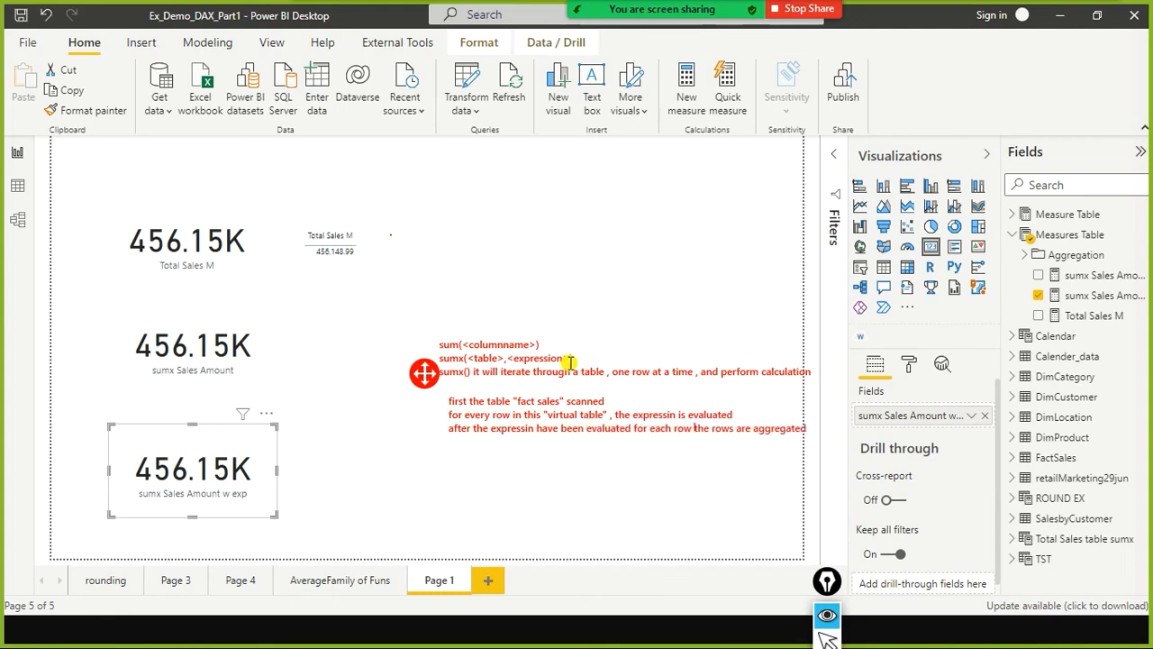
key("Return")
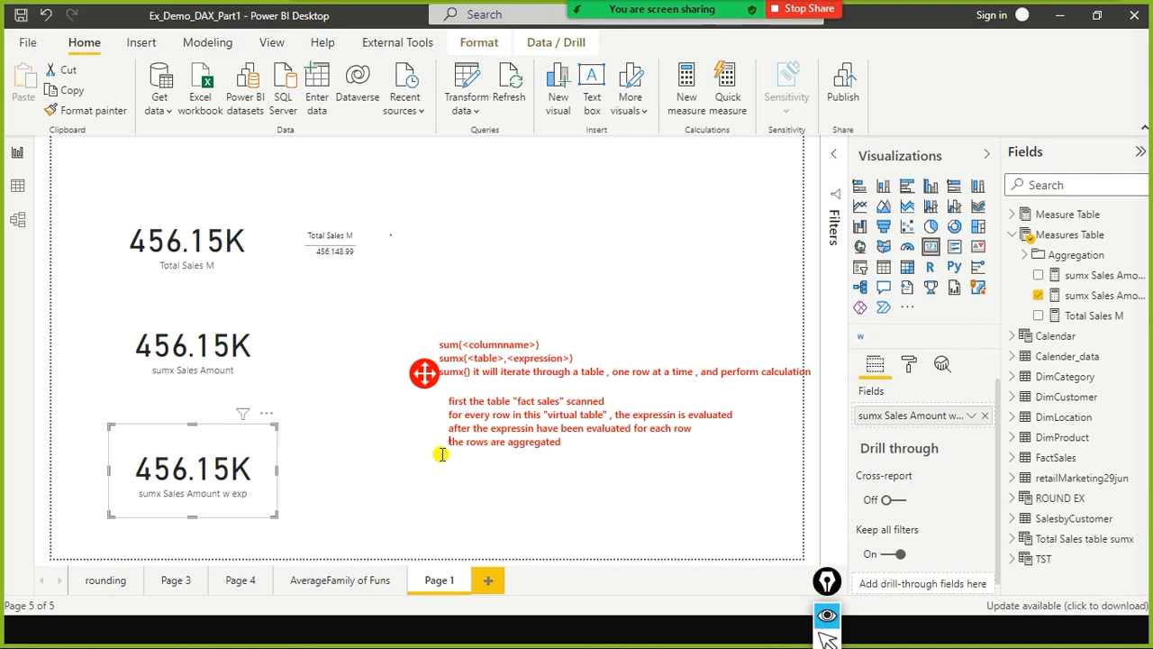
Step: Cycle through the open windows to switch away from the report to another application
key("alt+Tab")
key("alt+Tab")
key("alt+Tab")
key("alt+Tab")
key("alt+Tab")
key("alt+Tab")
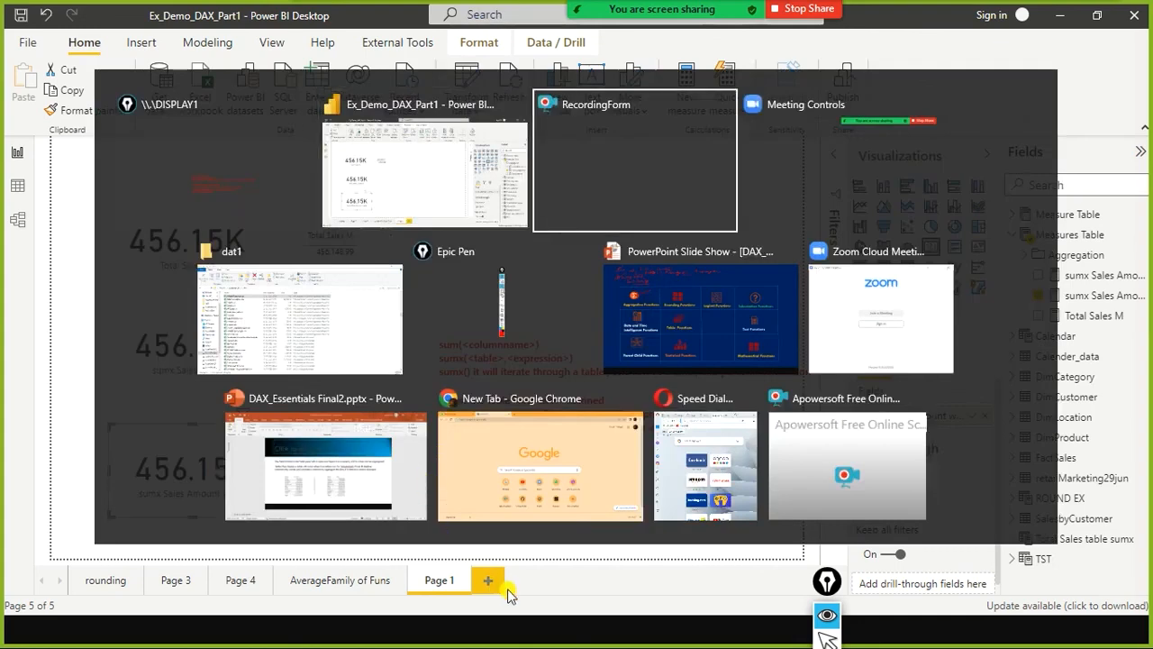